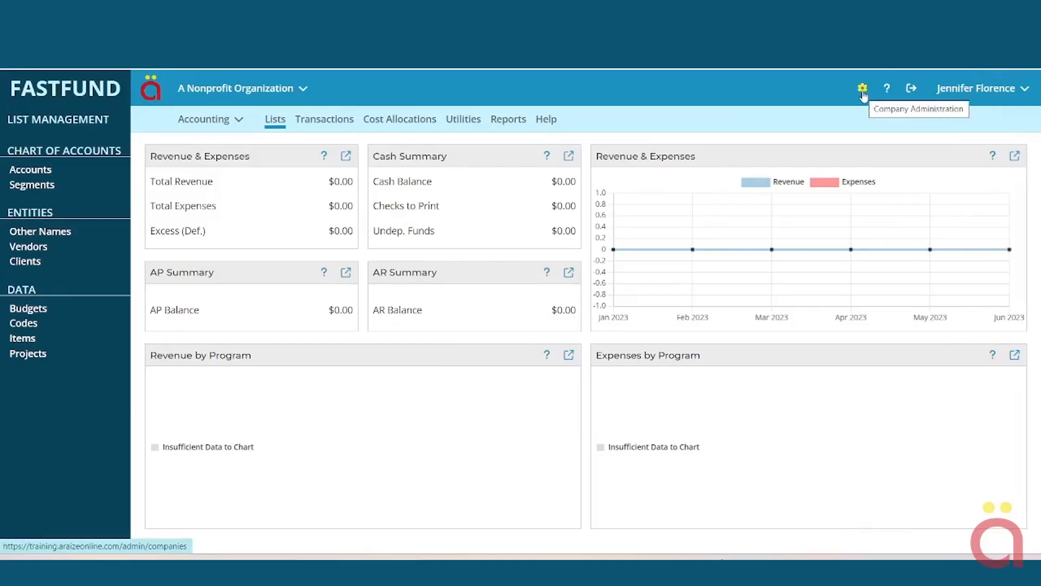
# - Open Company Administration to the organization's Company Edit form
pyautogui.click(863, 91)
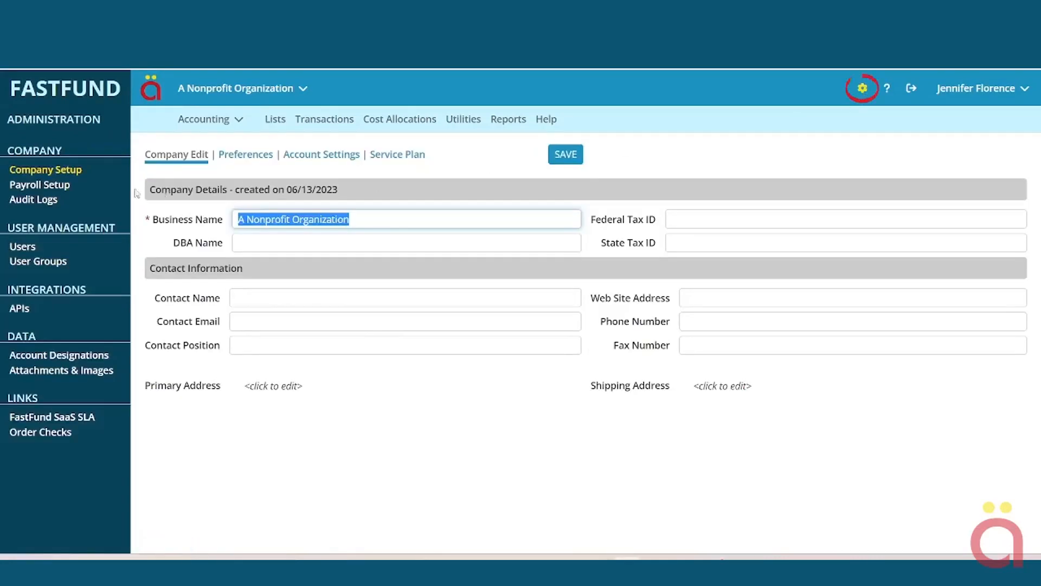
# - Enter DBA name 'A Nonprofit Organization' plus the federal and state tax IDs
pyautogui.click(60, 176)
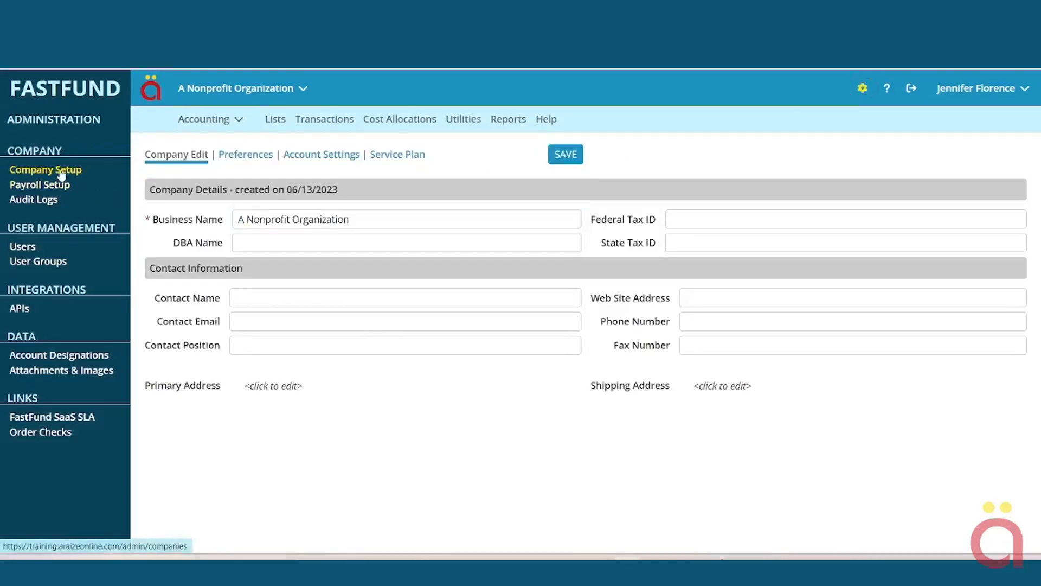
pyautogui.click(248, 243)
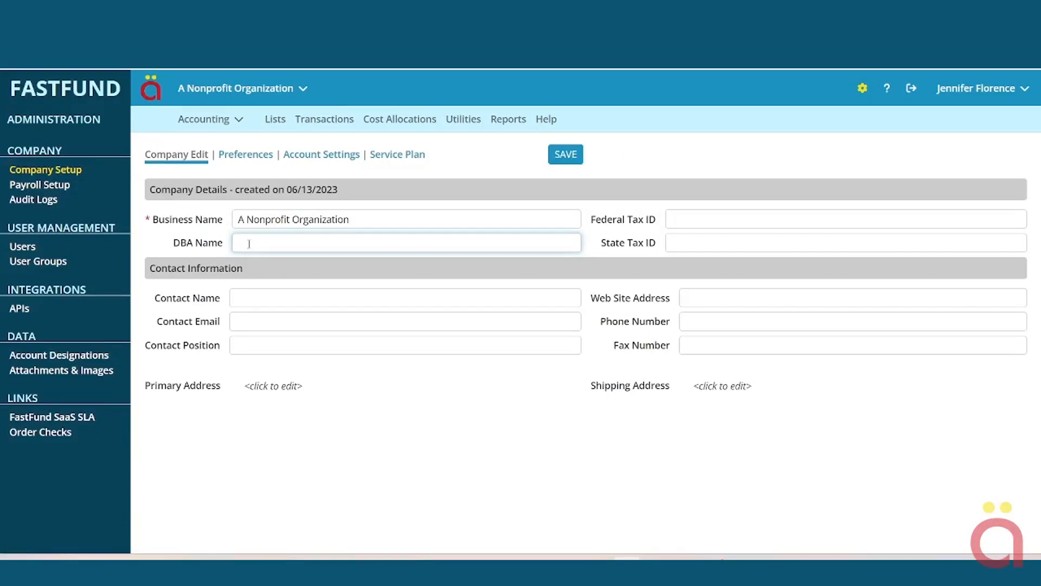
pyautogui.write('A Nonprofit Organization')
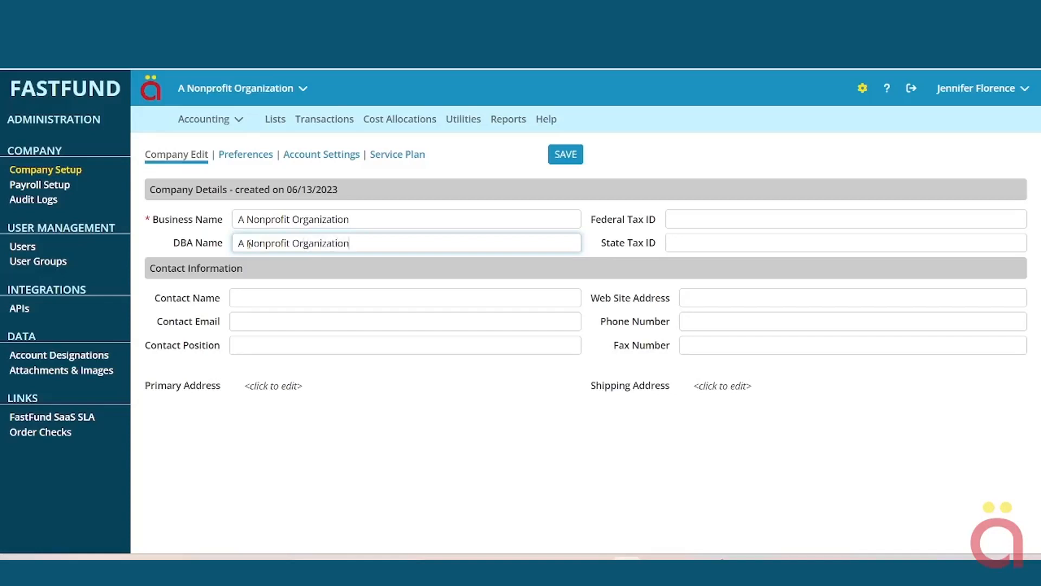
pyautogui.press('Tab')
pyautogui.write('12 3')
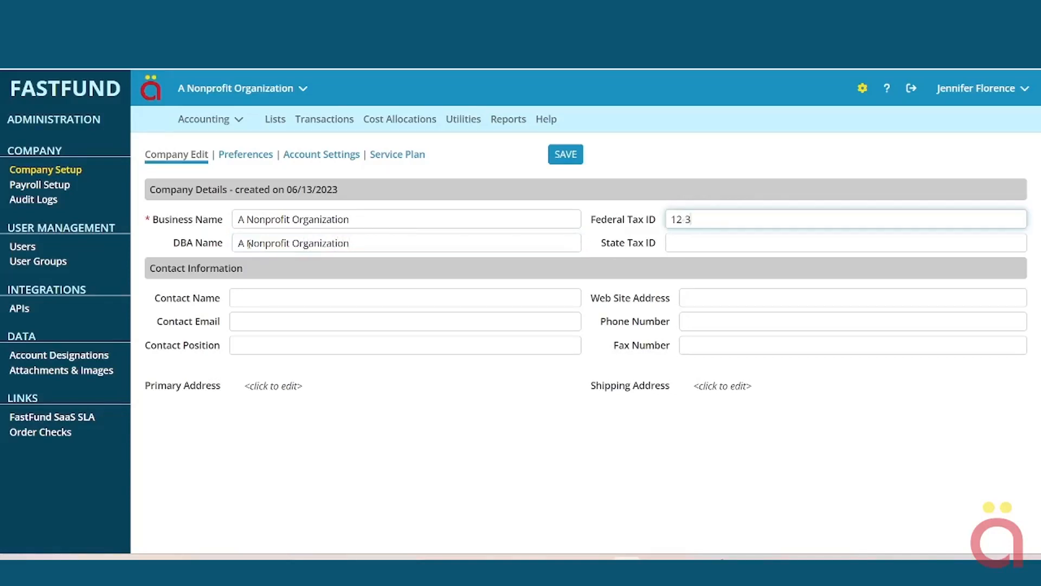
pyautogui.write('456789')
pyautogui.press('Tab')
pyautogui.write('123-45-678')
# - Fill in the contact's name, e-mail, position Fiscal Director, website npo.org and phone number
pyautogui.press('Tab')
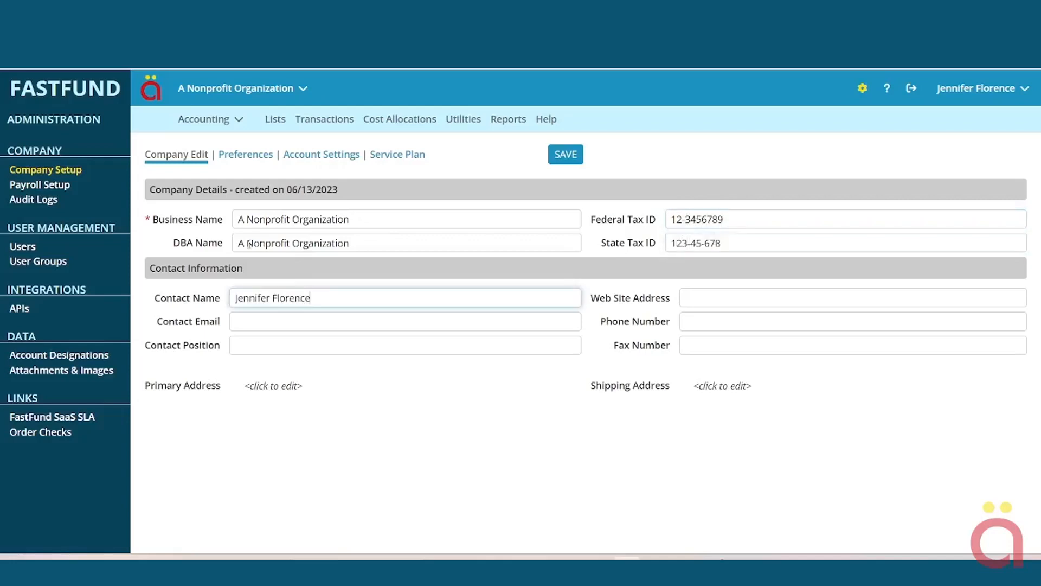
pyautogui.press('Tab')
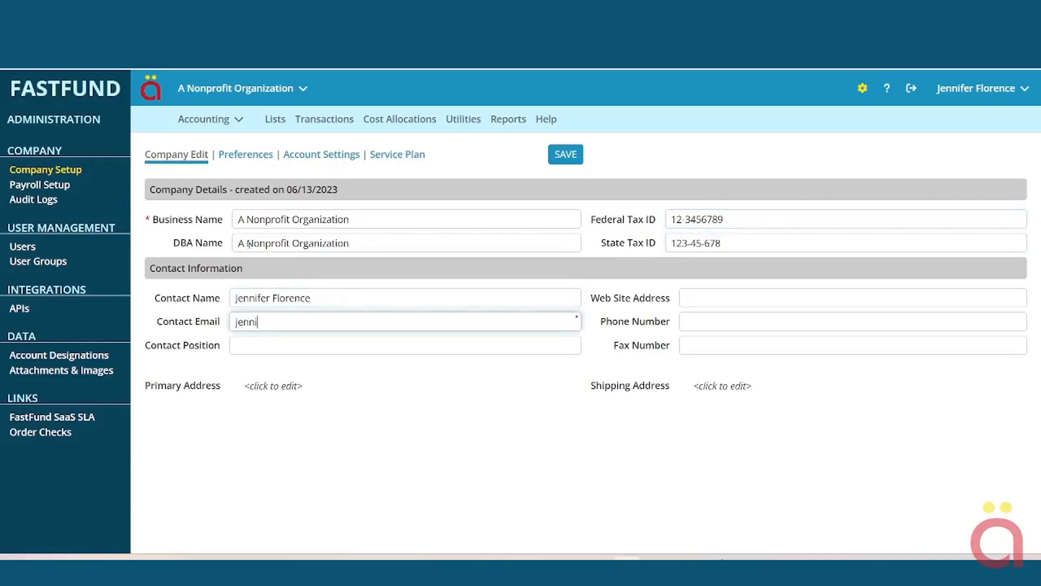
pyautogui.press('Tab')
pyautogui.write('F')
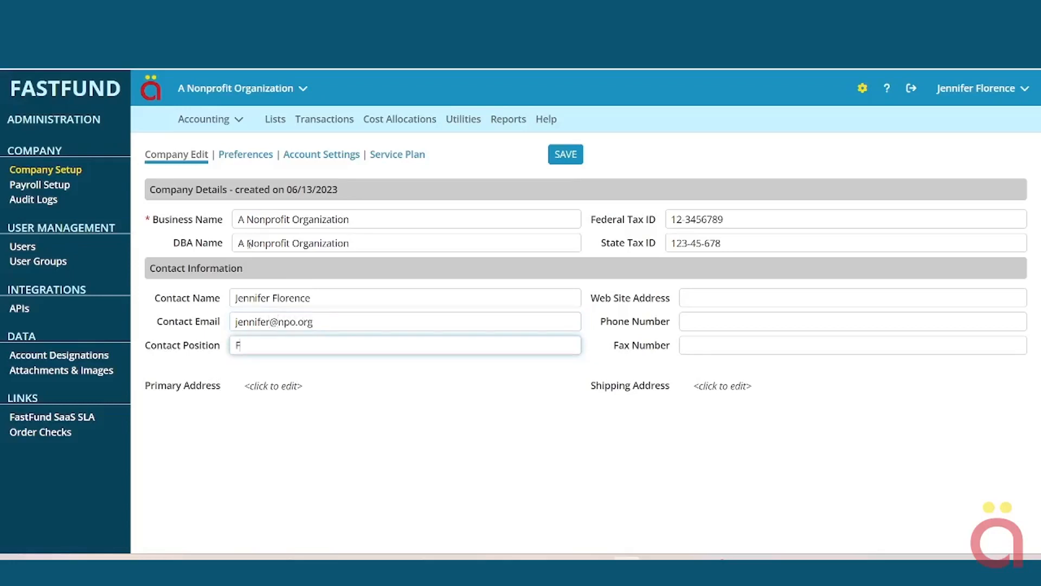
pyautogui.write('iscal Director')
pyautogui.press('Tab')
pyautogui.write('npo.org')
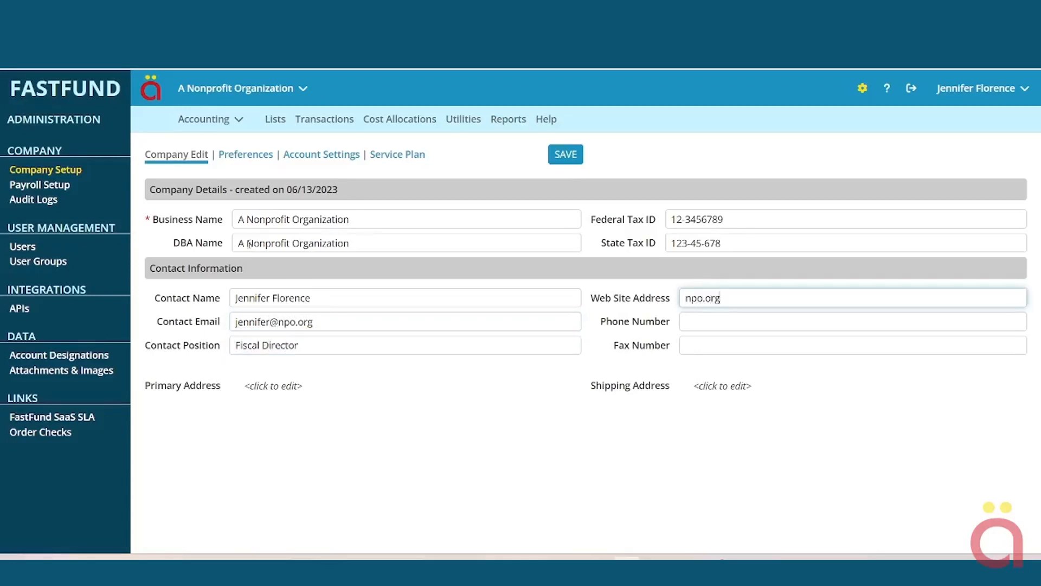
pyautogui.press('Tab')
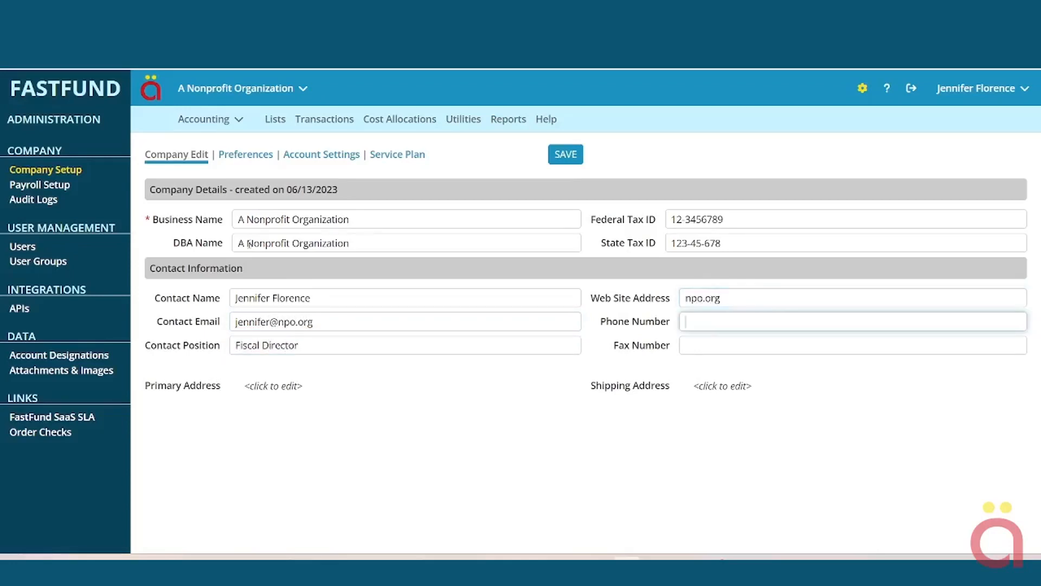
pyautogui.write('919-555-4567')
pyautogui.press('Tab')
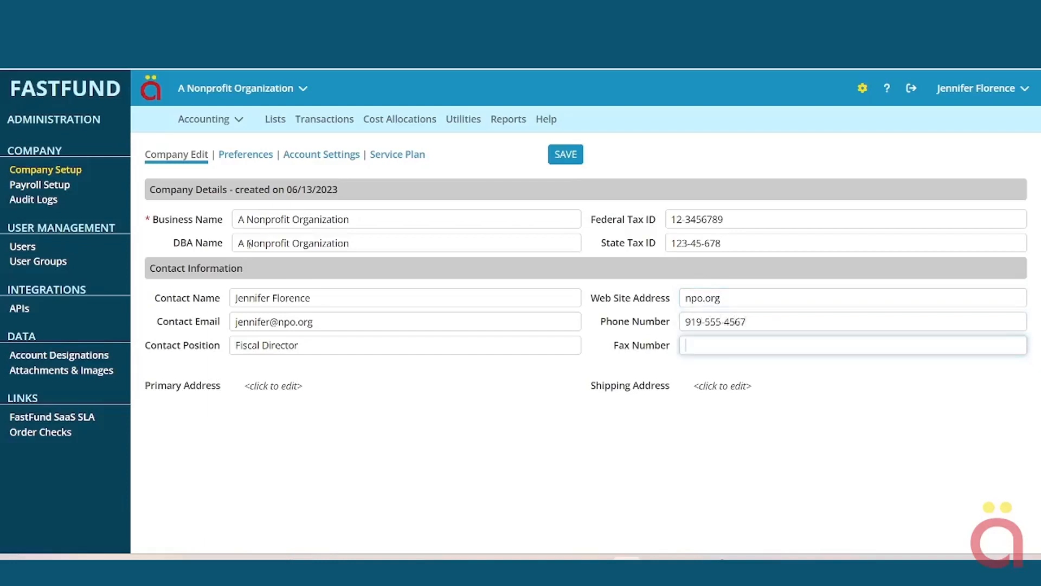
# - Enter the primary address's street line, city and state
pyautogui.click(273, 385)
pyautogui.write('12')
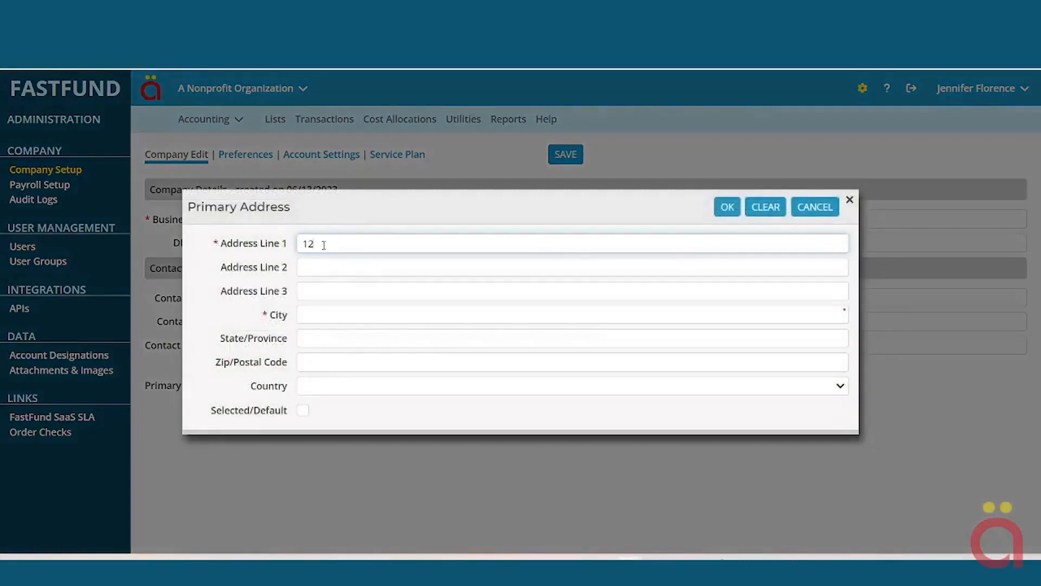
pyautogui.write('3 Main Street')
pyautogui.press('Tab')
pyautogui.write('Chapel Hill')
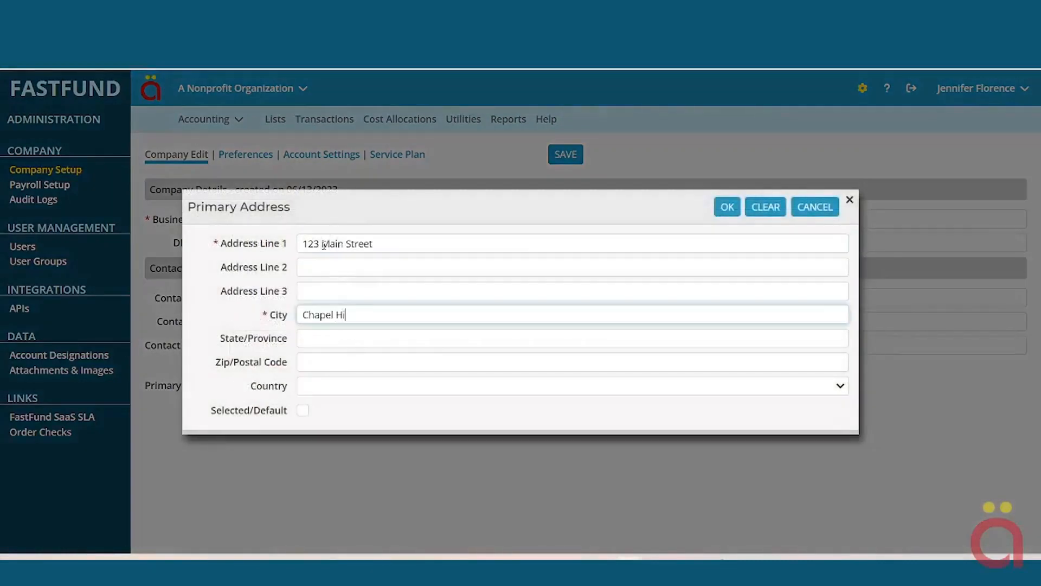
pyautogui.press('Tab')
pyautogui.write('Nc')
pyautogui.press('Tab')
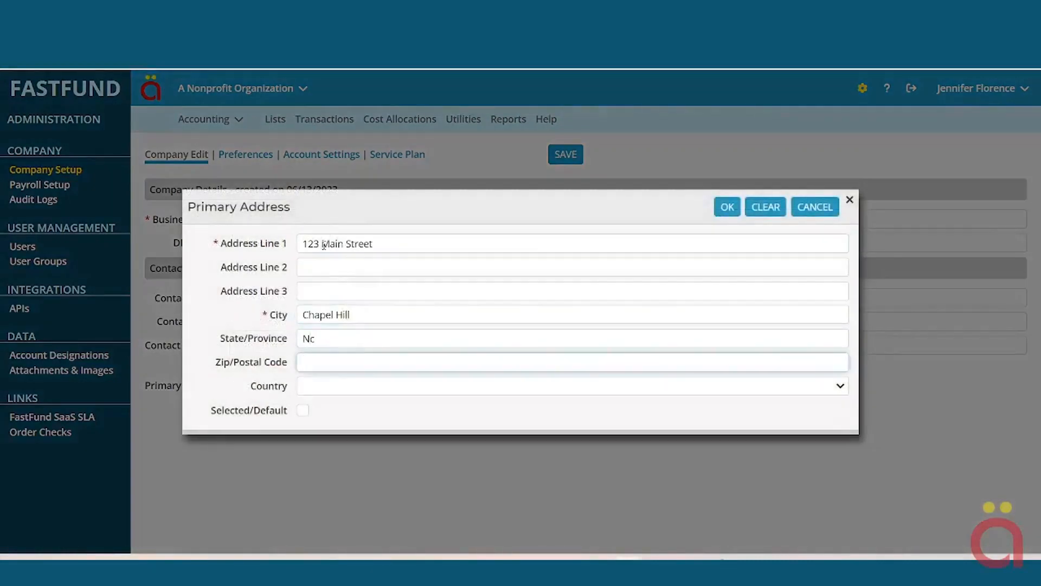
# - Correct the state to uppercase NC, add the zip code, and save the company details
pyautogui.hotkey('shift', 'Tab')
pyautogui.write('Nc')
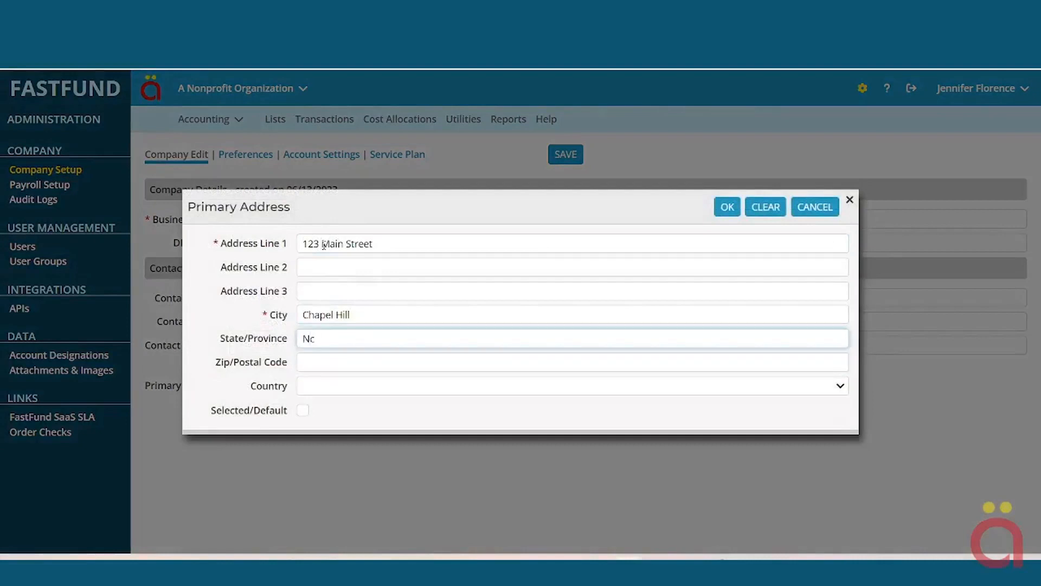
pyautogui.press('BackSpace')
pyautogui.write('C')
pyautogui.press('Tab')
pyautogui.write('275')
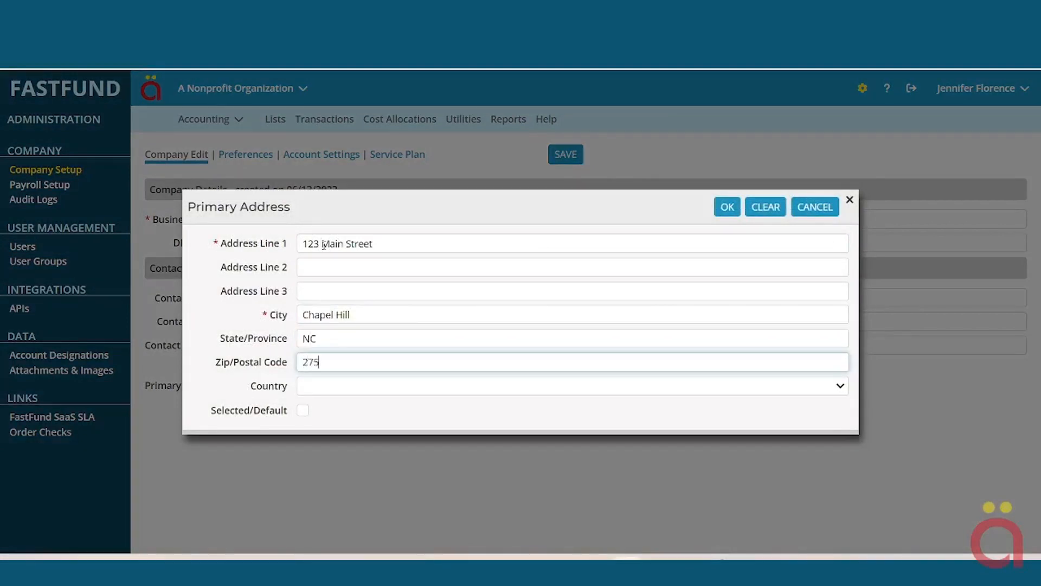
pyautogui.write('17')
pyautogui.click(726, 208)
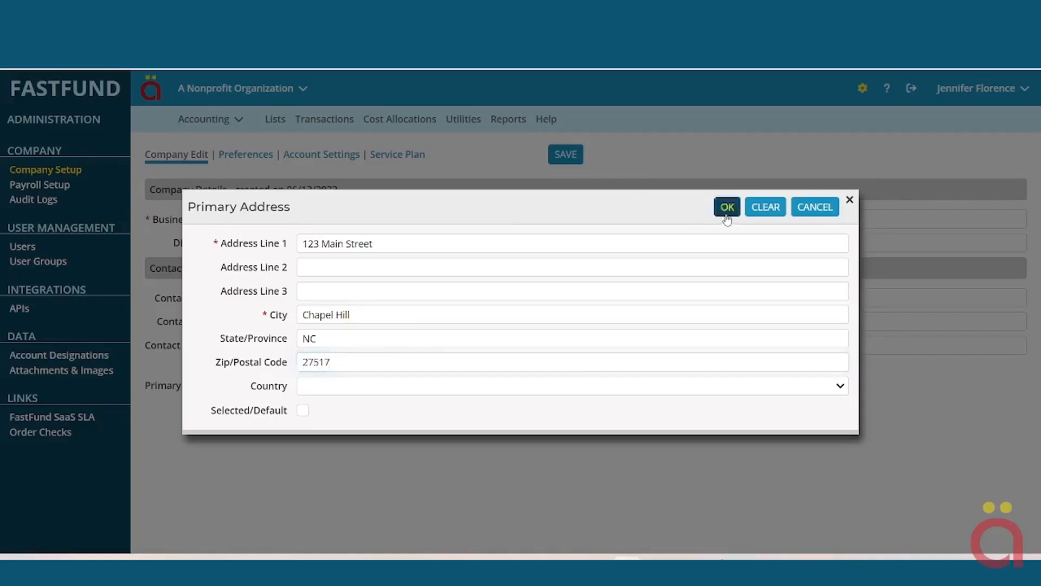
pyautogui.click(572, 158)
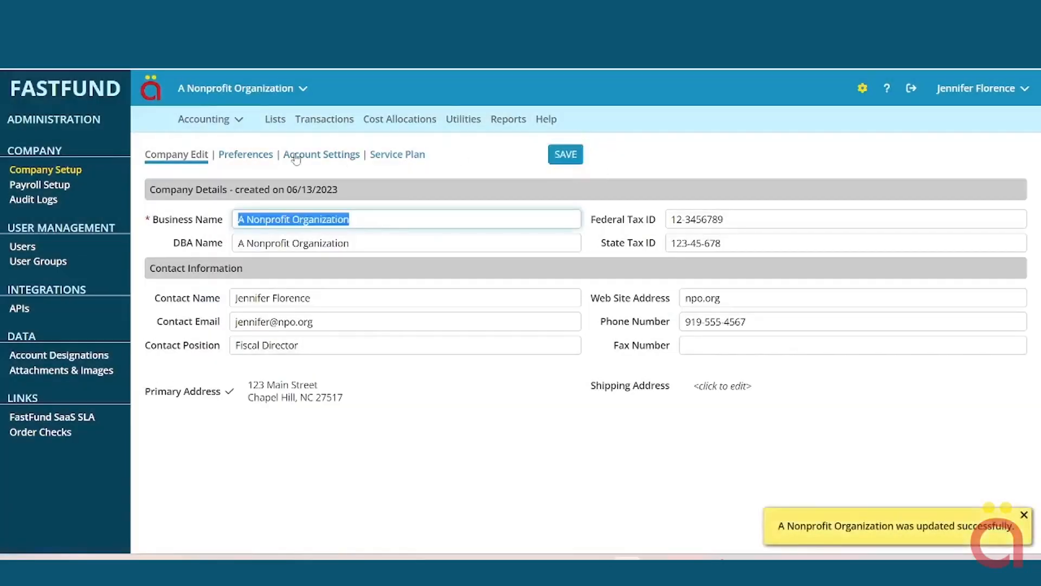
# - Switch to the company's Preferences page
pyautogui.click(247, 155)
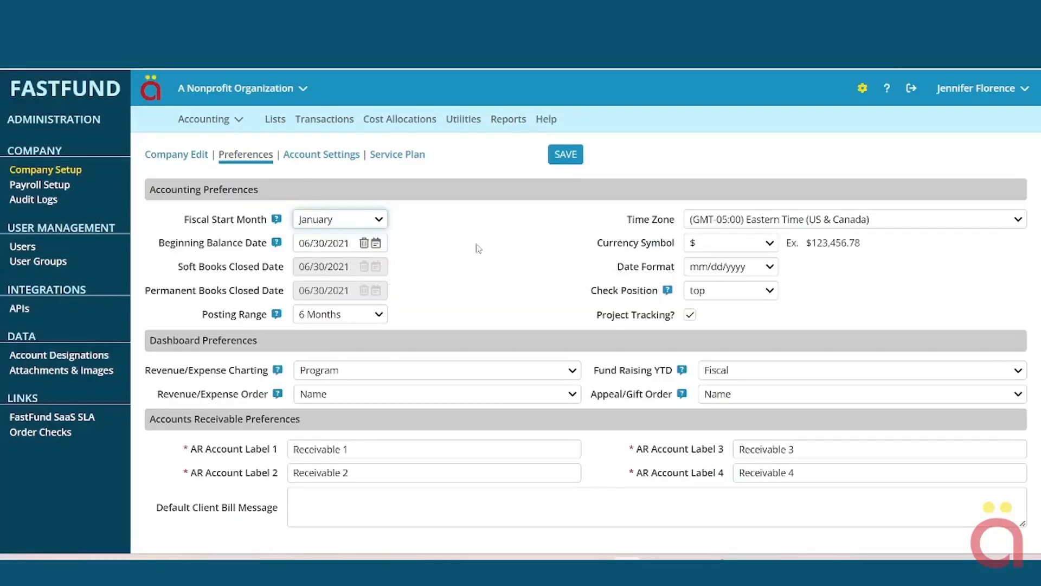
# - Set the fiscal start month to July
pyautogui.click(378, 220)
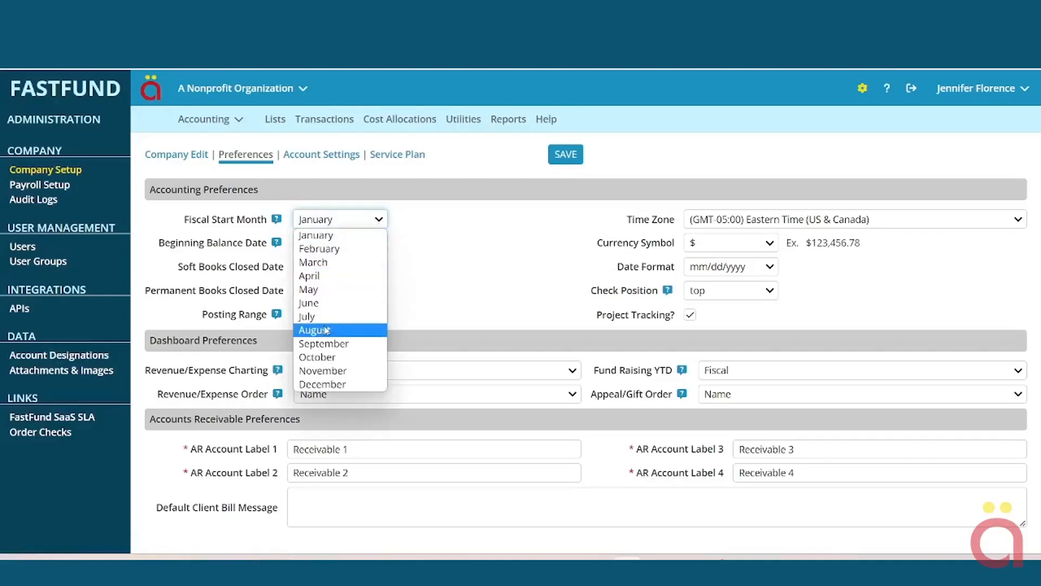
pyautogui.click(332, 222)
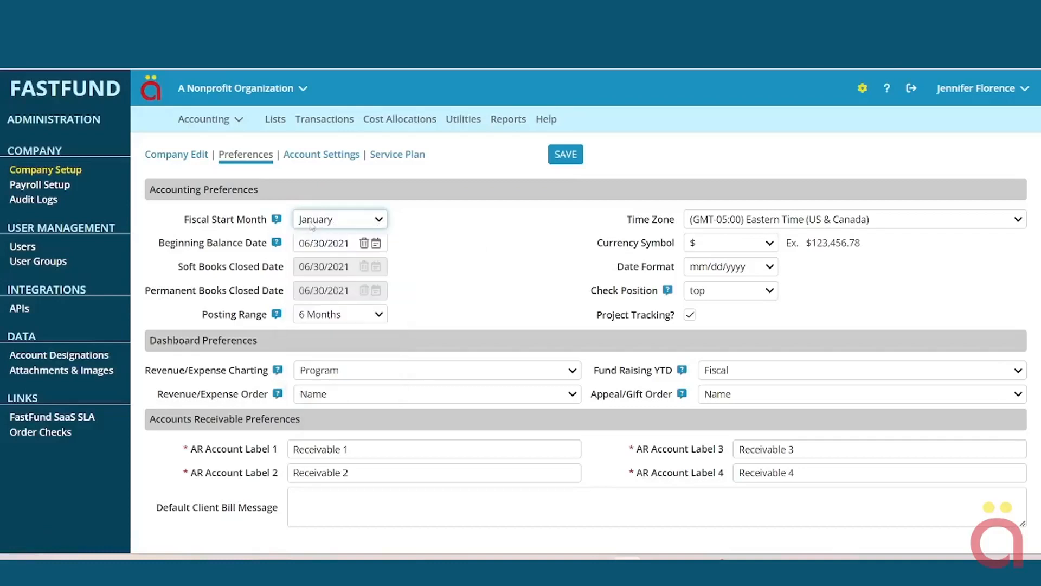
pyautogui.click(382, 222)
pyautogui.click(381, 221)
pyautogui.click(382, 222)
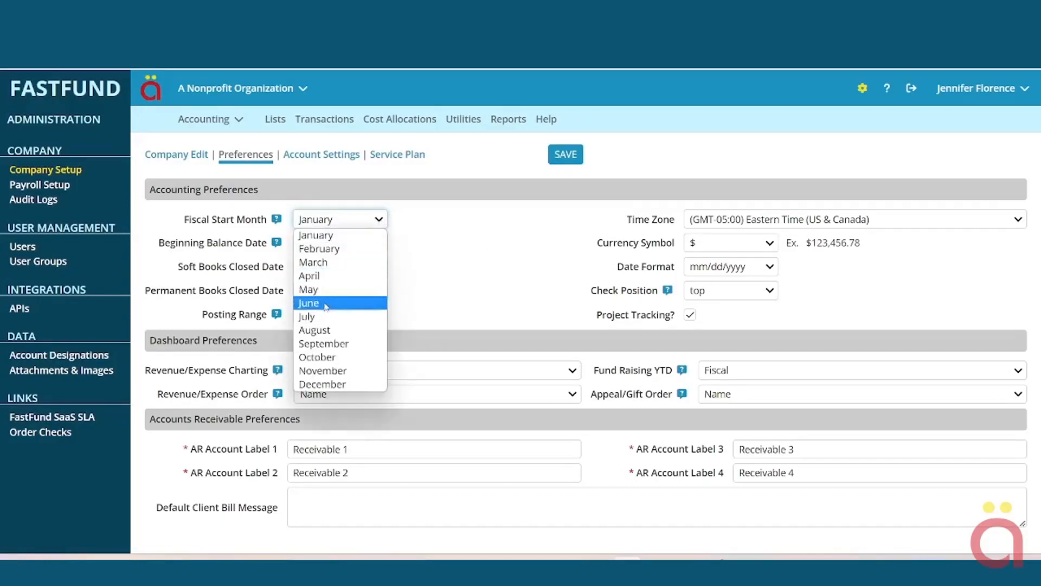
pyautogui.click(311, 317)
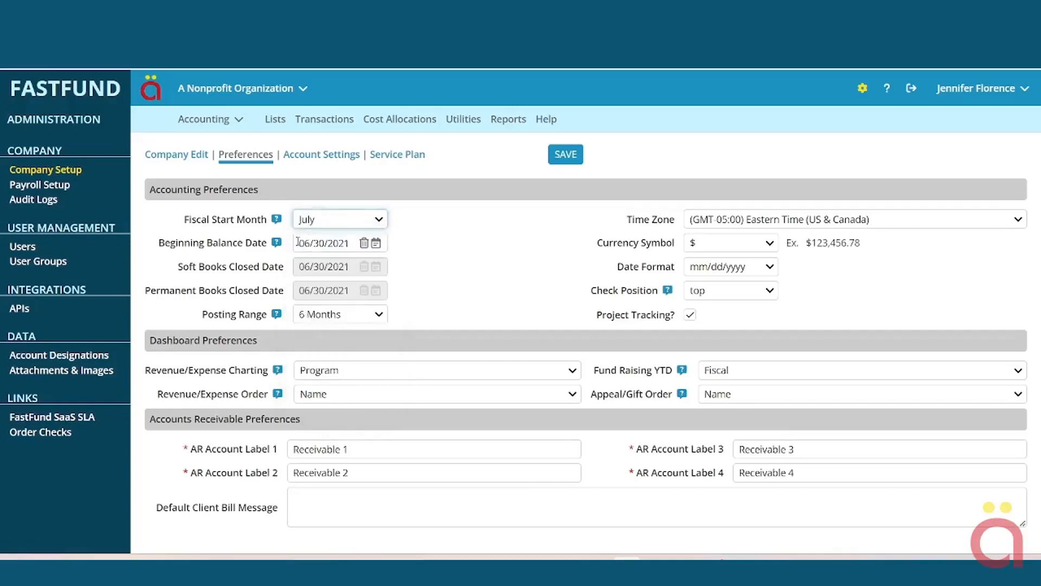
# - Enter beginning balance date 06/30/2023, choose a 12 Months posting range, and save
pyautogui.click(297, 242)
pyautogui.write('0630')
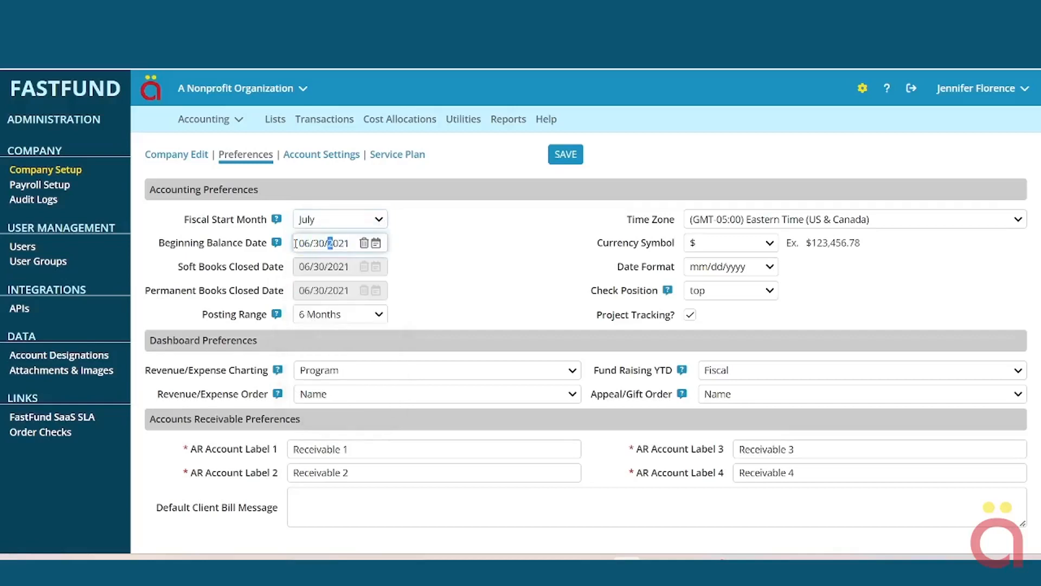
pyautogui.write('2023')
pyautogui.press('Tab')
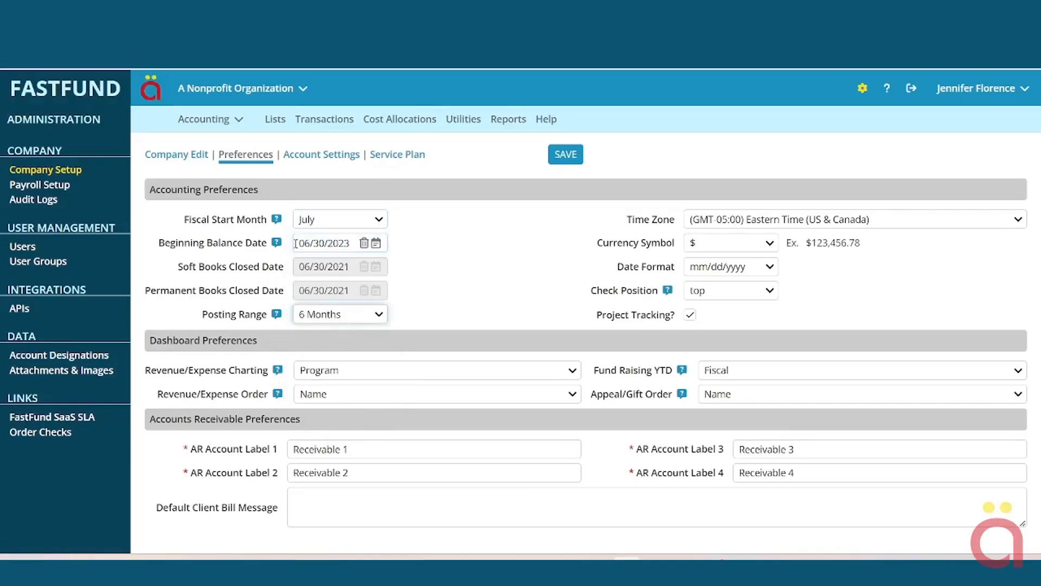
pyautogui.click(378, 316)
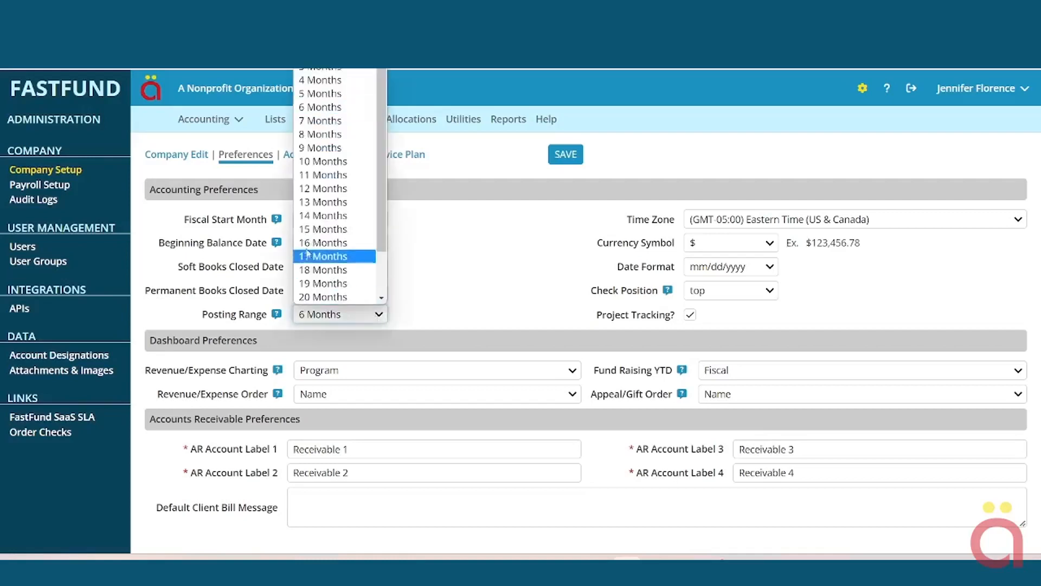
pyautogui.click(305, 190)
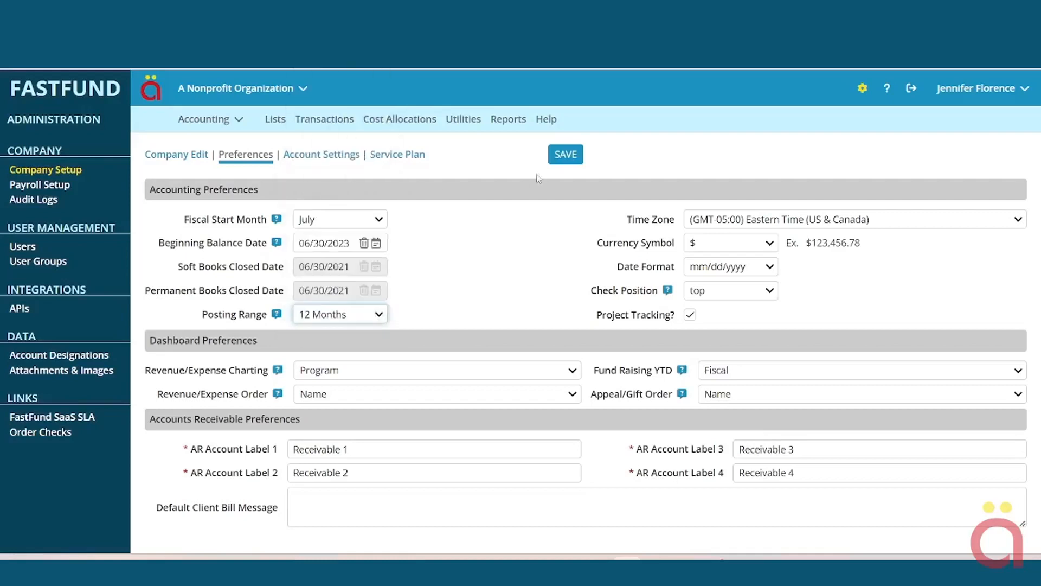
pyautogui.click(560, 157)
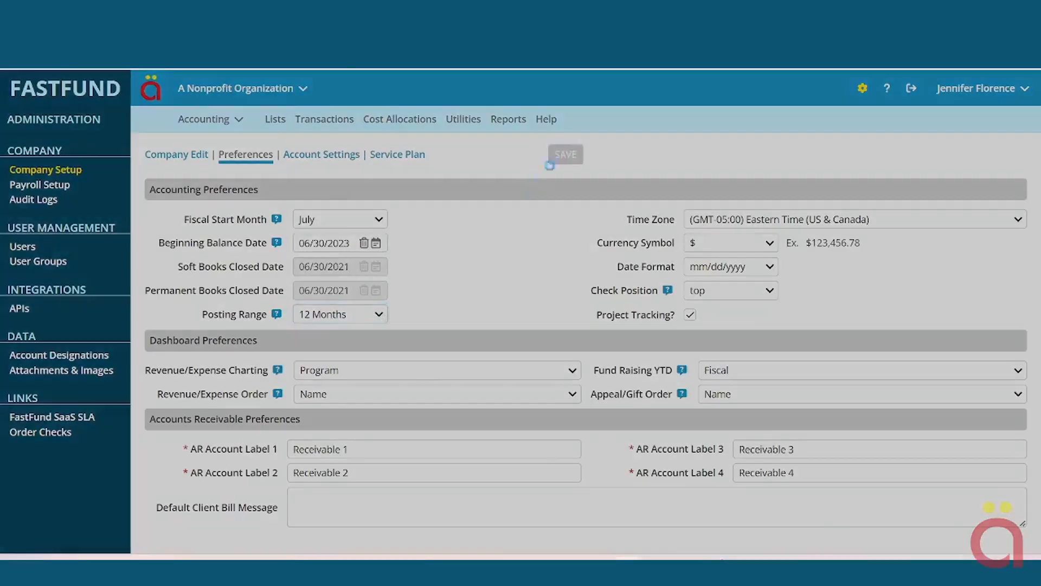
pyautogui.click(379, 219)
pyautogui.click(380, 220)
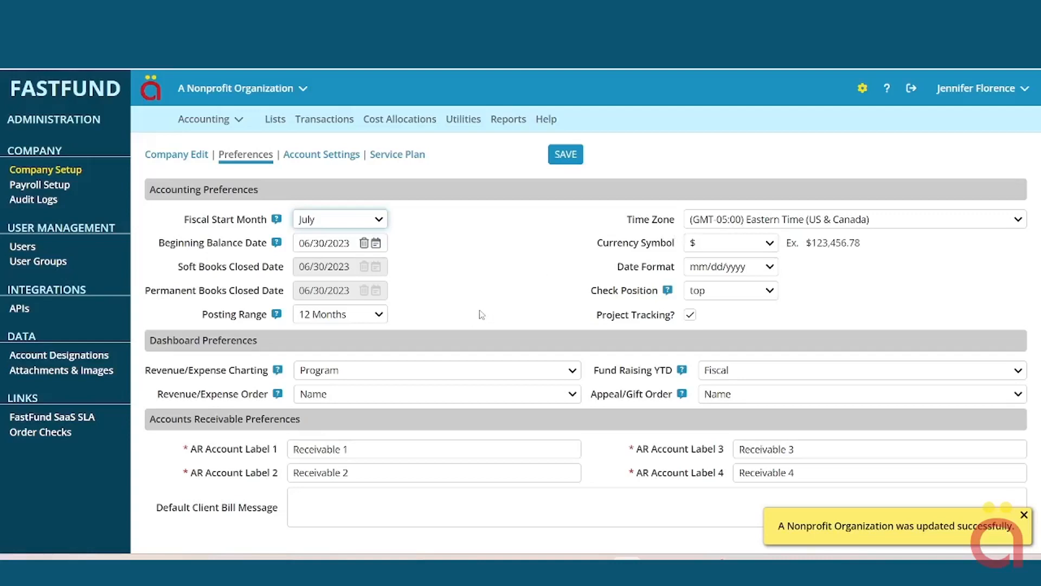
pyautogui.click(1024, 514)
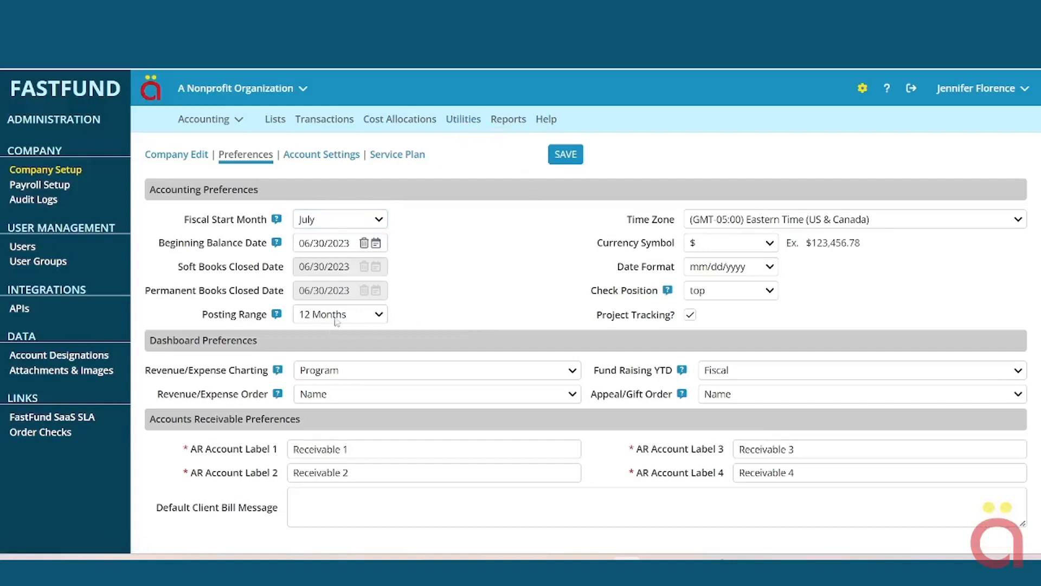
# - Choose 6 Months in the Posting Range dropdown
pyautogui.click(379, 316)
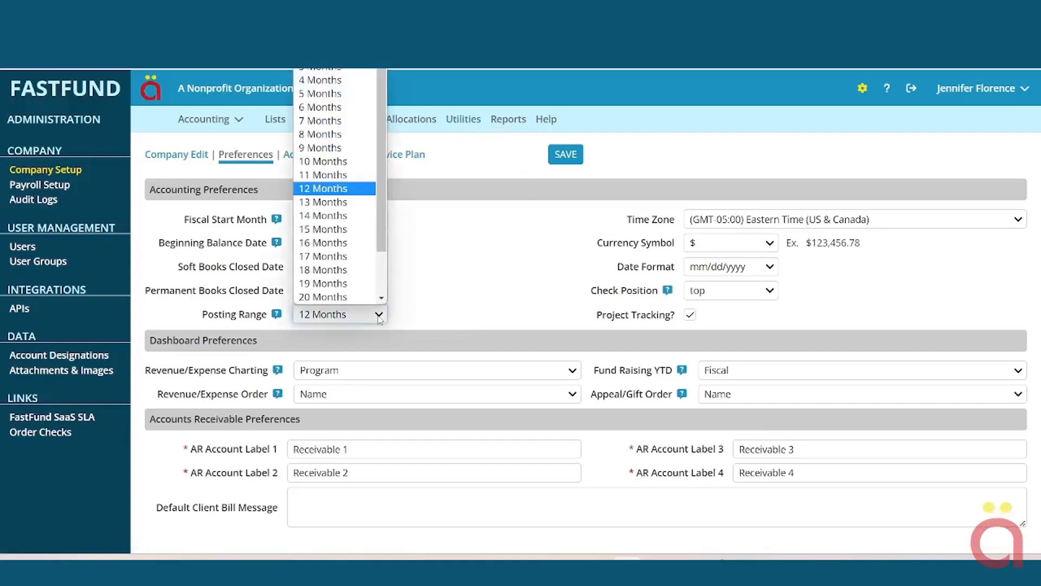
pyautogui.scroll(-1, 325, 201)
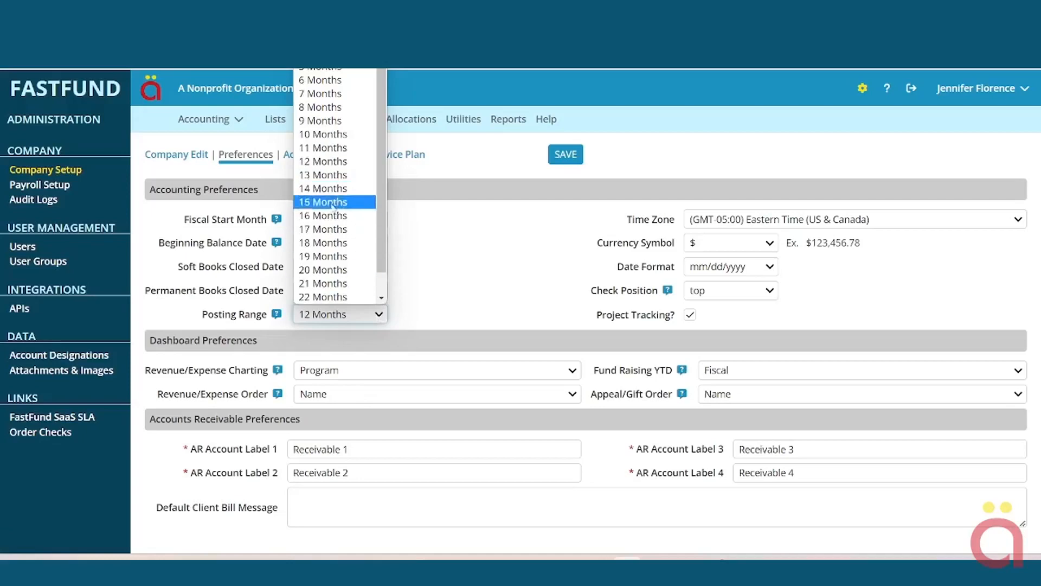
pyautogui.click(315, 168)
pyautogui.click(378, 316)
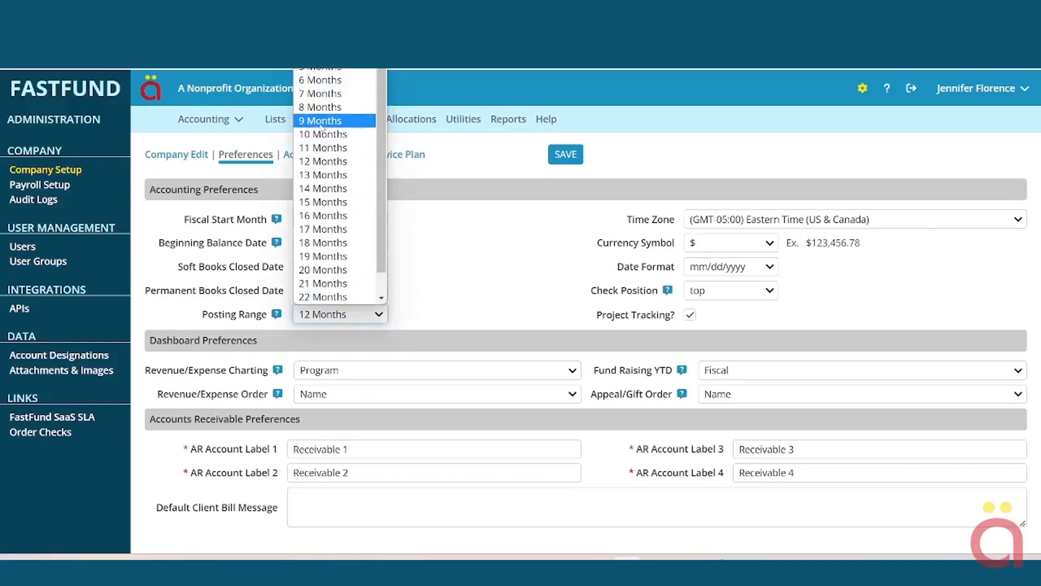
pyautogui.click(329, 82)
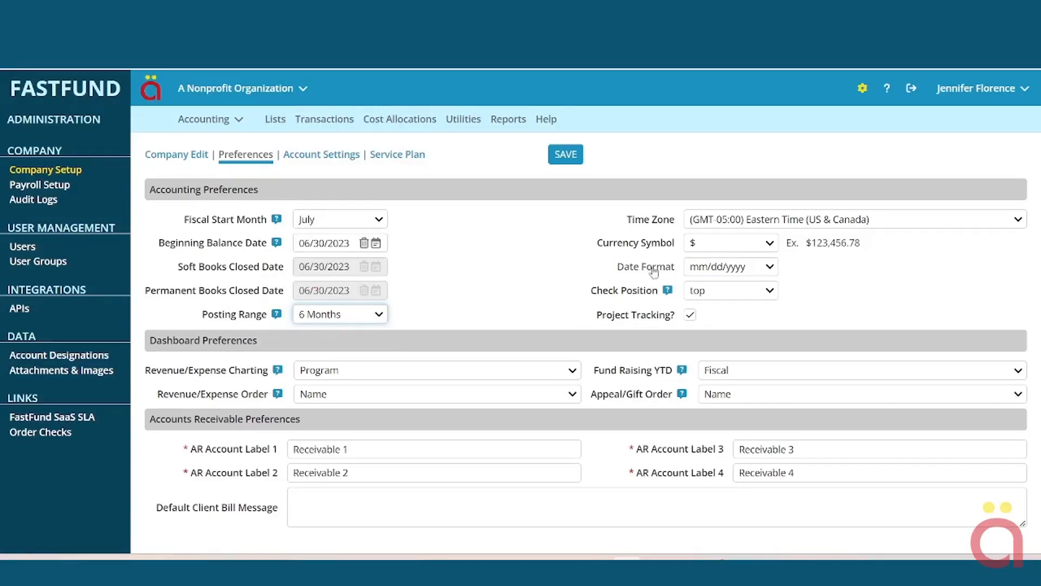
# - Leave time zone at Eastern Time, currency at $, and date format at mm/dd/yyyy
pyautogui.click(810, 221)
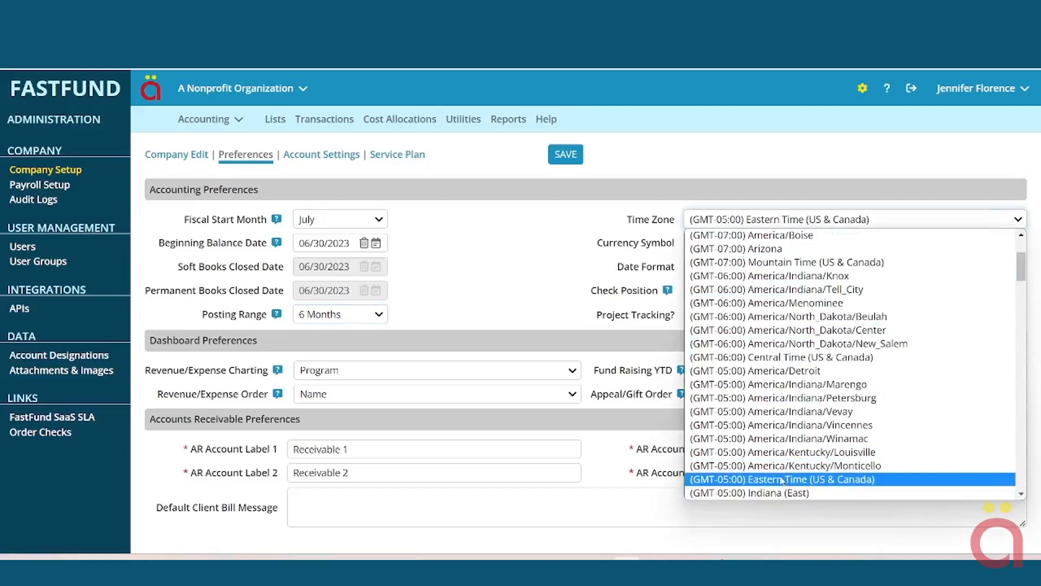
pyautogui.click(781, 479)
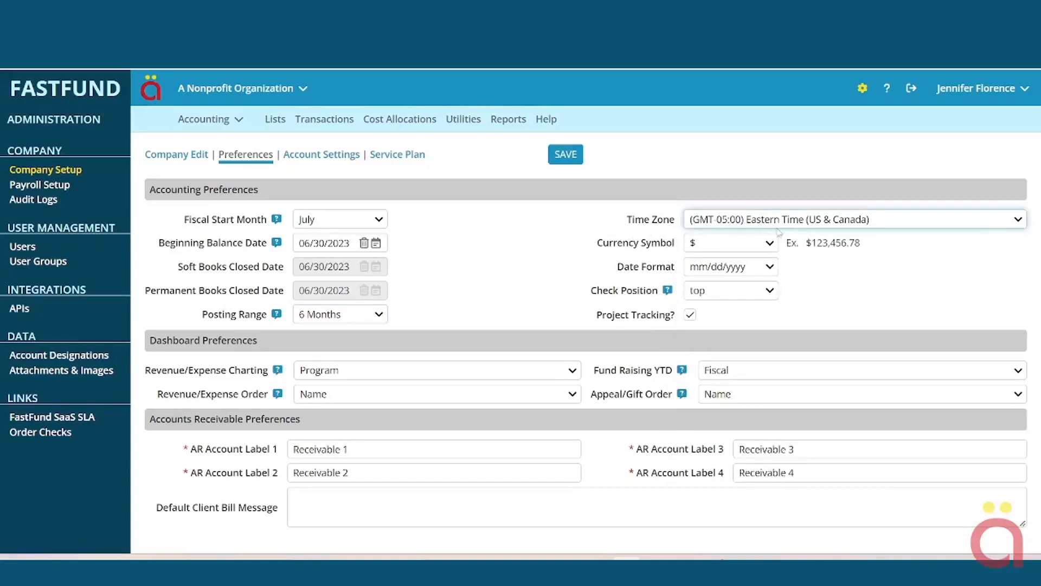
pyautogui.click(770, 245)
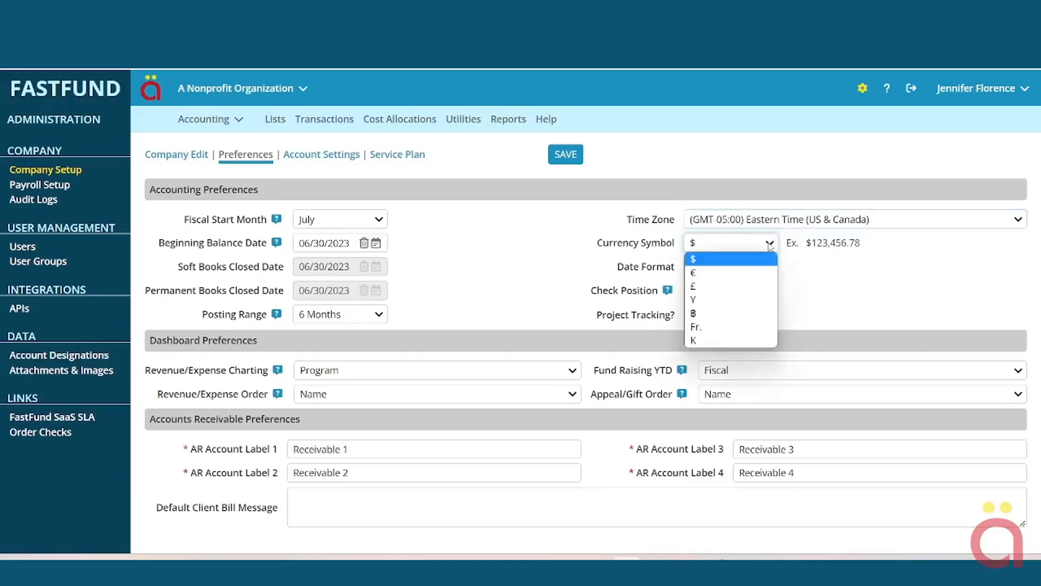
pyautogui.click(770, 245)
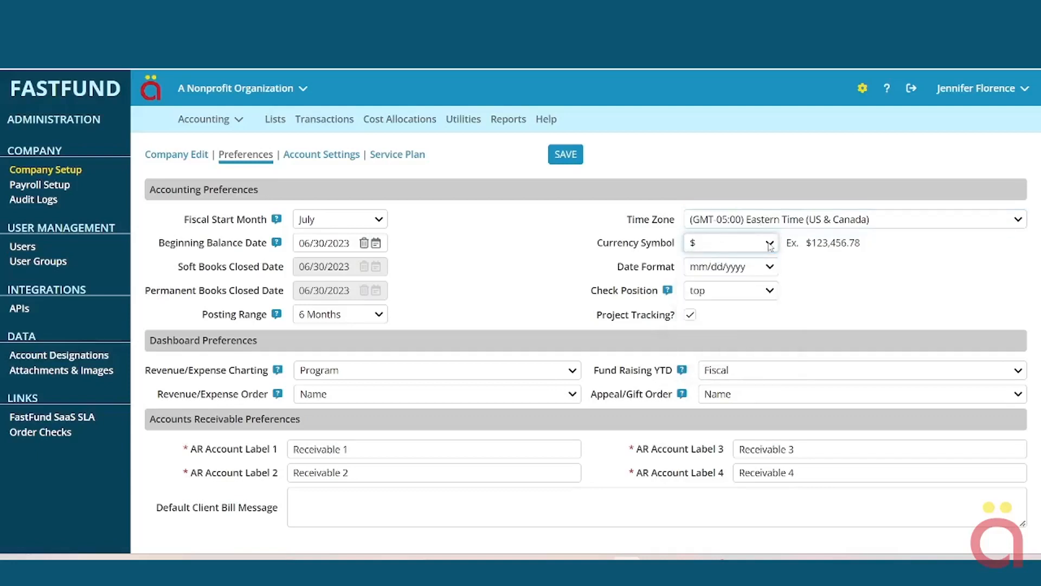
pyautogui.click(770, 267)
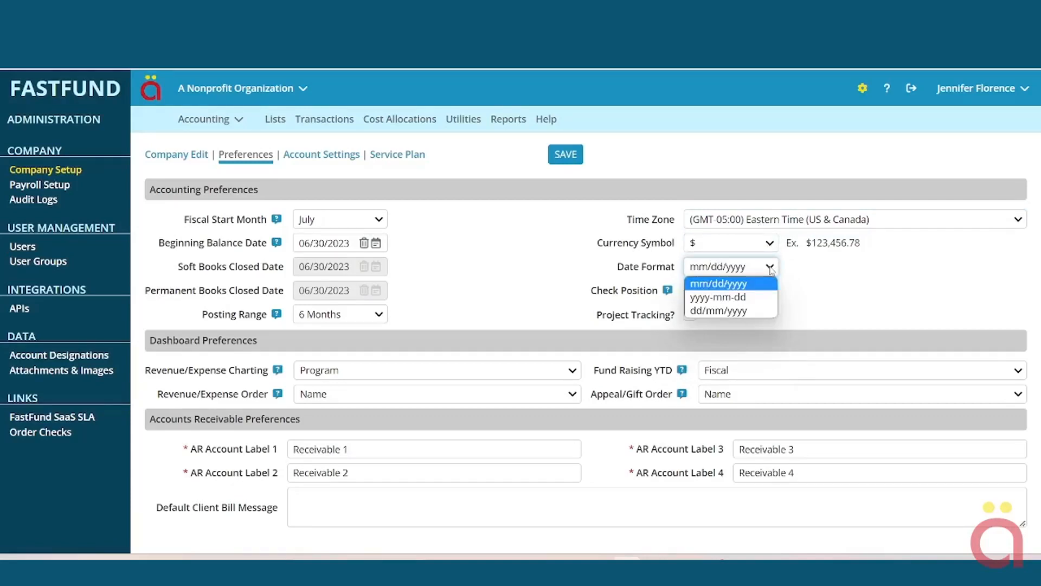
pyautogui.click(771, 268)
# - Set Check Position to middle
pyautogui.click(771, 291)
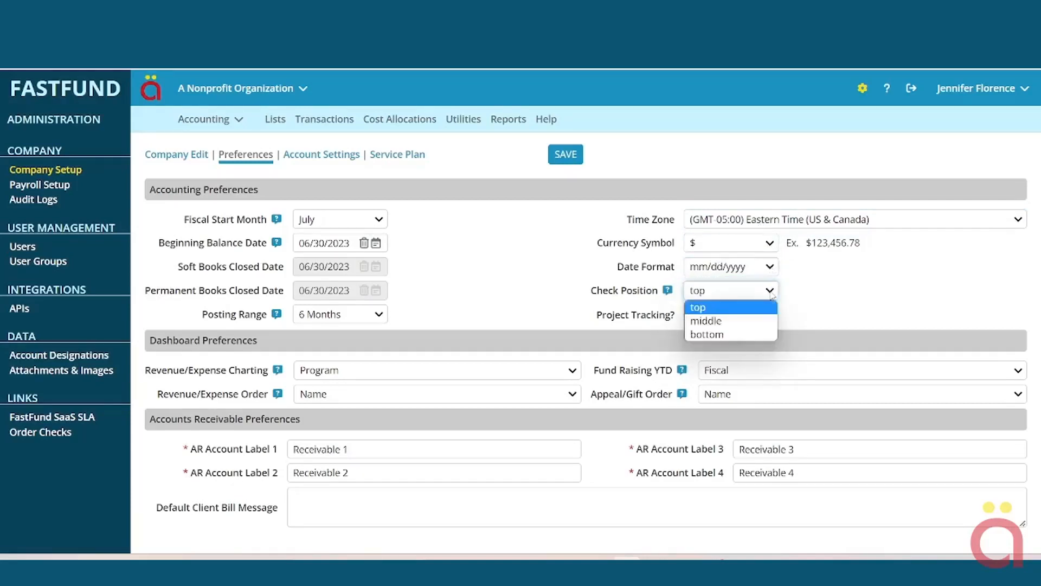
pyautogui.click(705, 321)
pyautogui.click(698, 295)
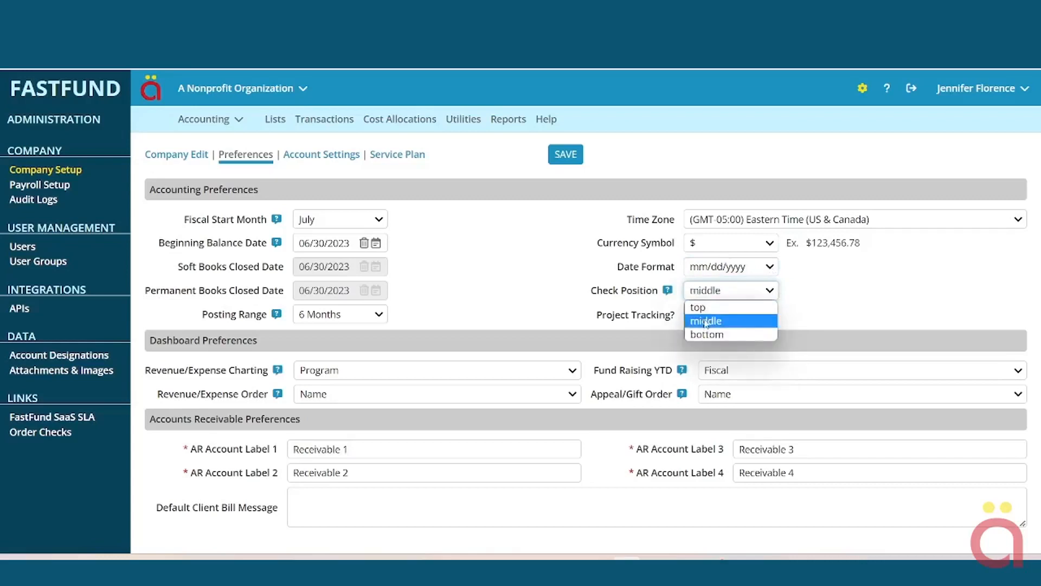
pyautogui.click(706, 320)
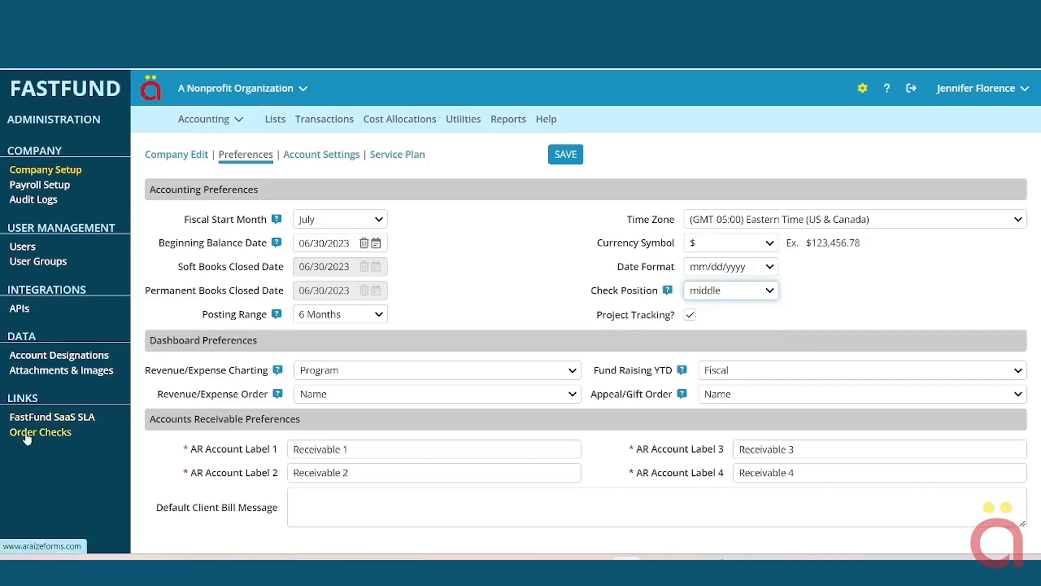
# - Try the revenue/expense charting and order options, leaving them at Program and Name
pyautogui.click(690, 316)
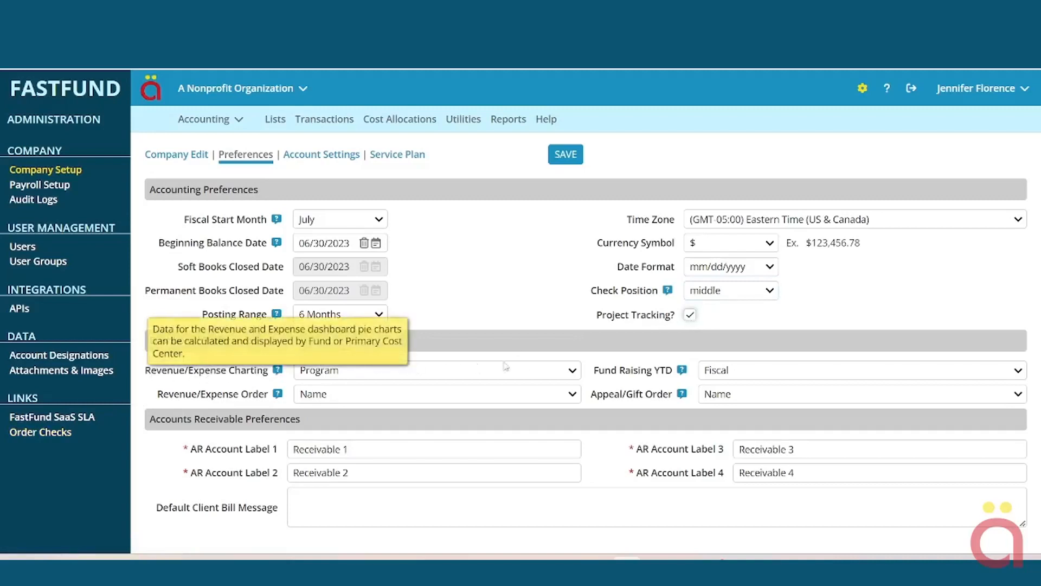
pyautogui.click(573, 372)
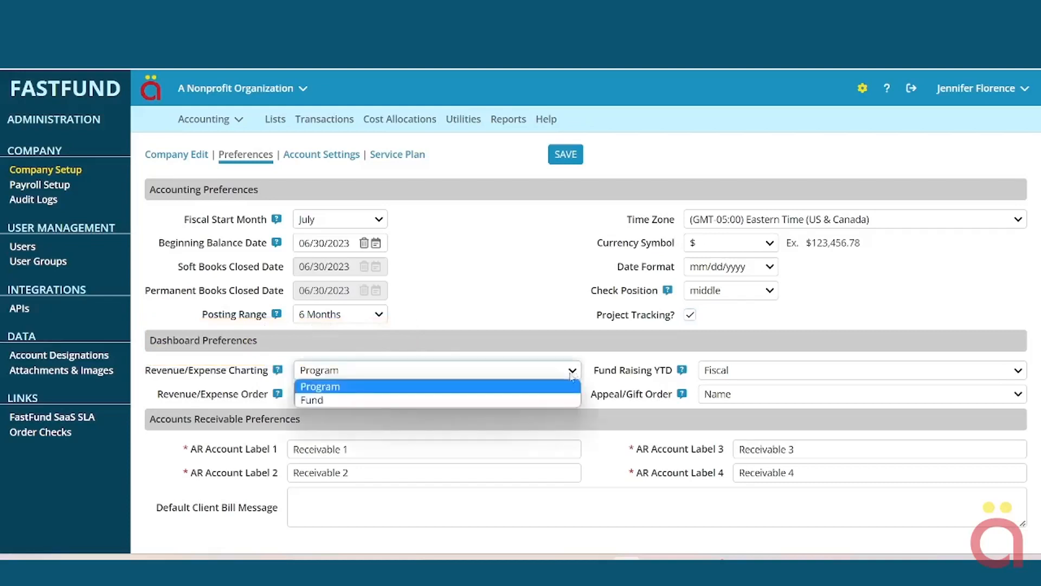
pyautogui.click(322, 387)
pyautogui.click(334, 373)
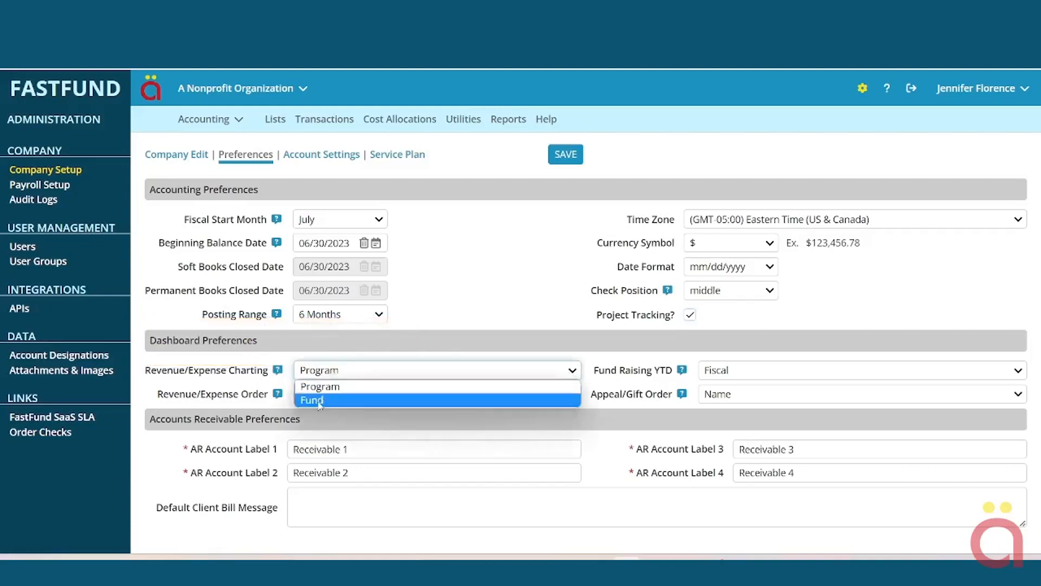
pyautogui.click(320, 400)
pyautogui.click(321, 371)
pyautogui.click(322, 386)
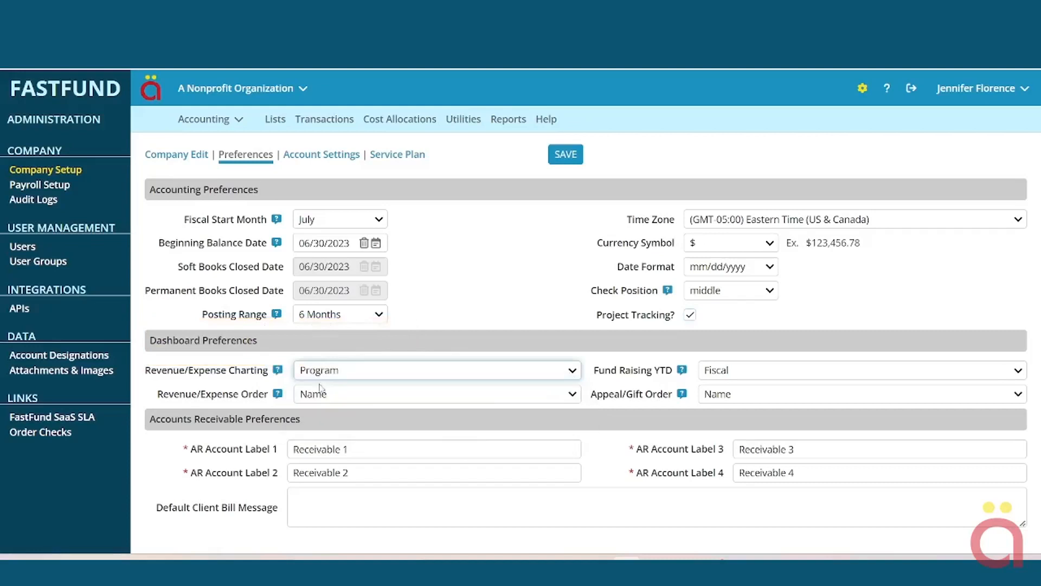
pyautogui.click(317, 394)
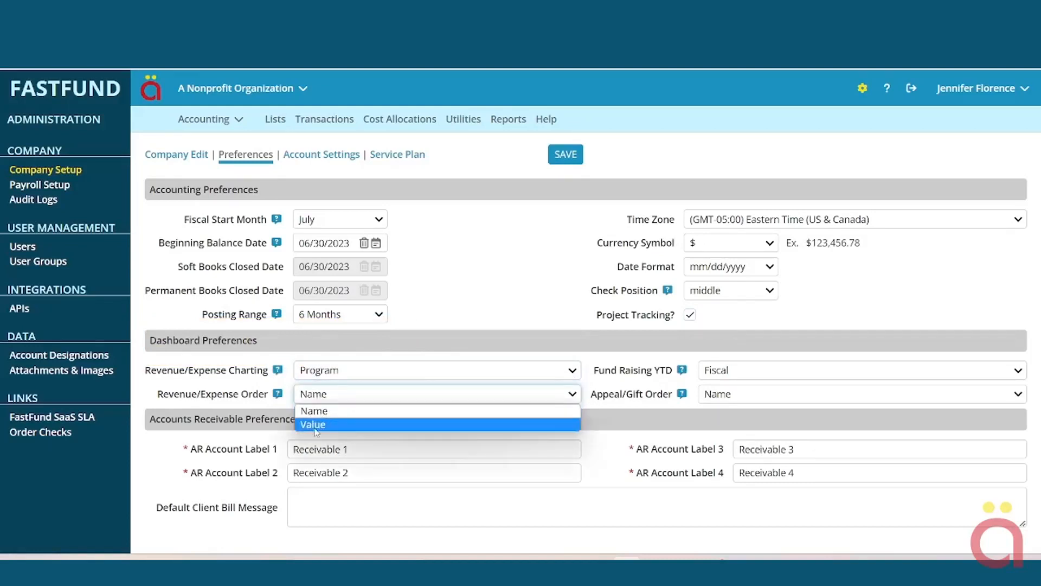
pyautogui.click(321, 401)
pyautogui.click(321, 401)
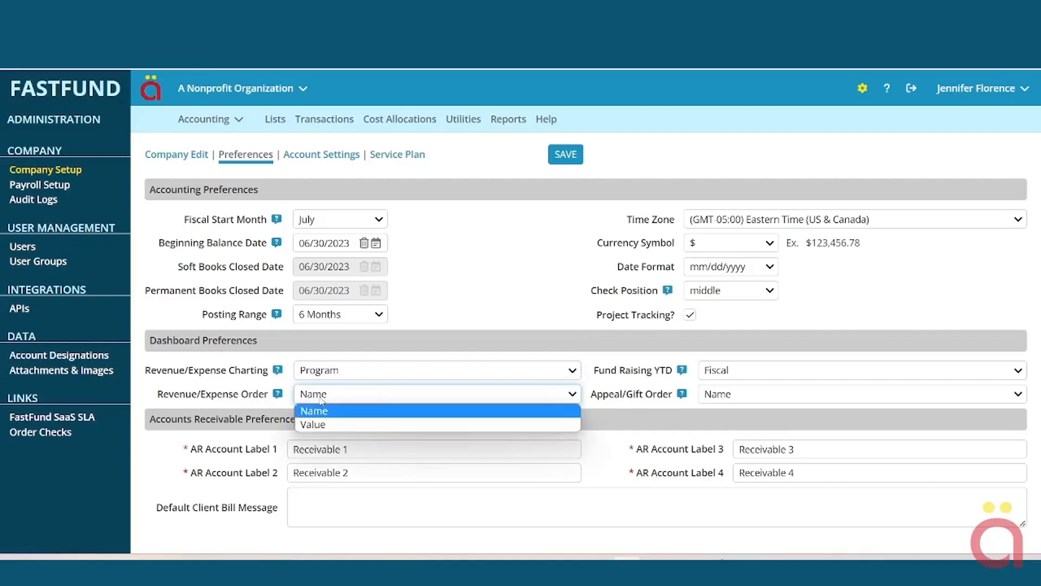
pyautogui.click(321, 413)
pyautogui.click(319, 398)
pyautogui.click(319, 425)
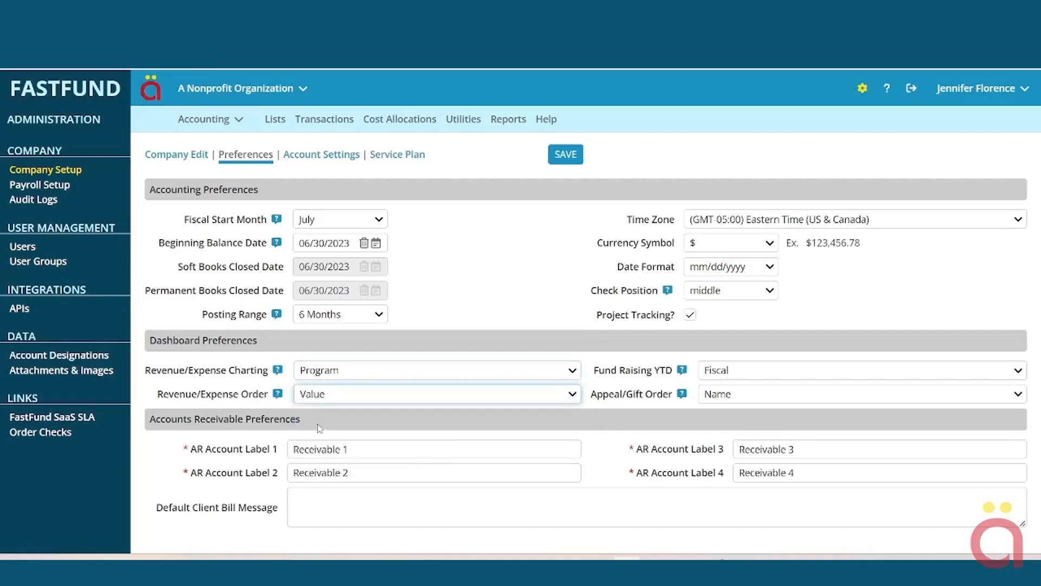
pyautogui.click(314, 400)
pyautogui.click(315, 410)
# - Keep Fund Raising YTD on Fiscal, set Appeal/Gift Order to Value, and save
pyautogui.click(759, 375)
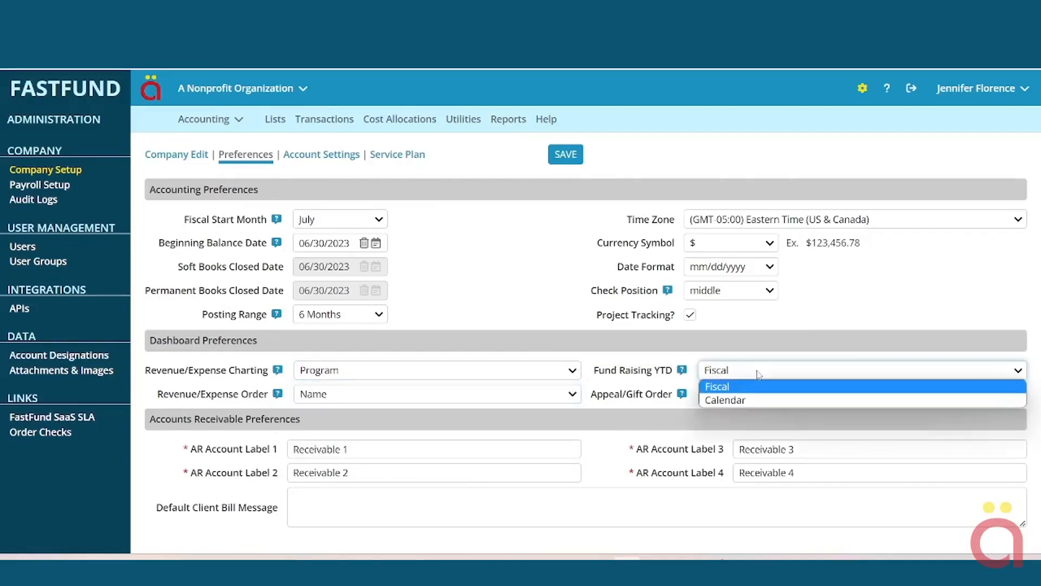
pyautogui.click(719, 401)
pyautogui.click(720, 374)
pyautogui.click(719, 388)
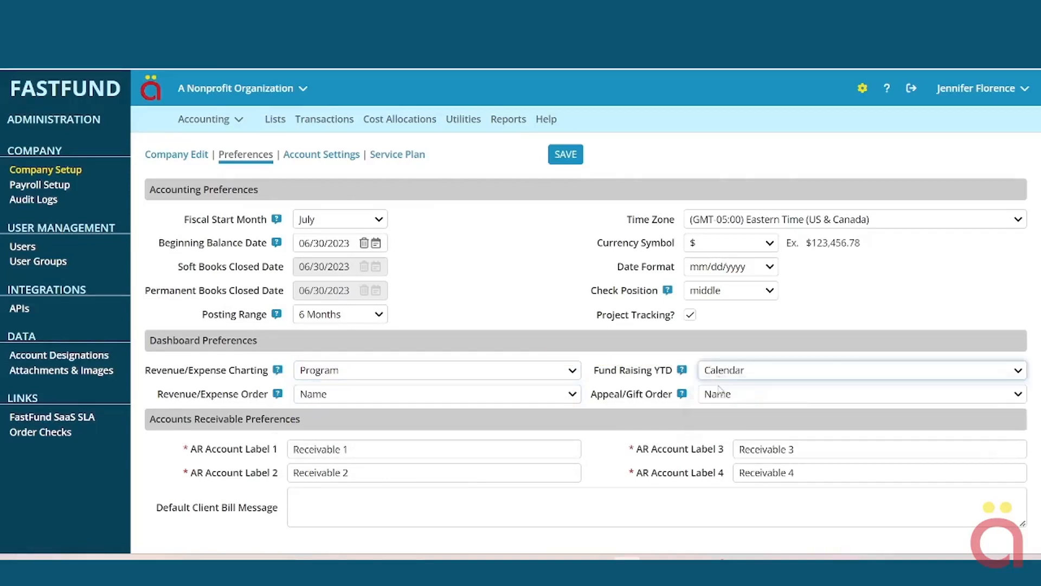
pyautogui.click(727, 398)
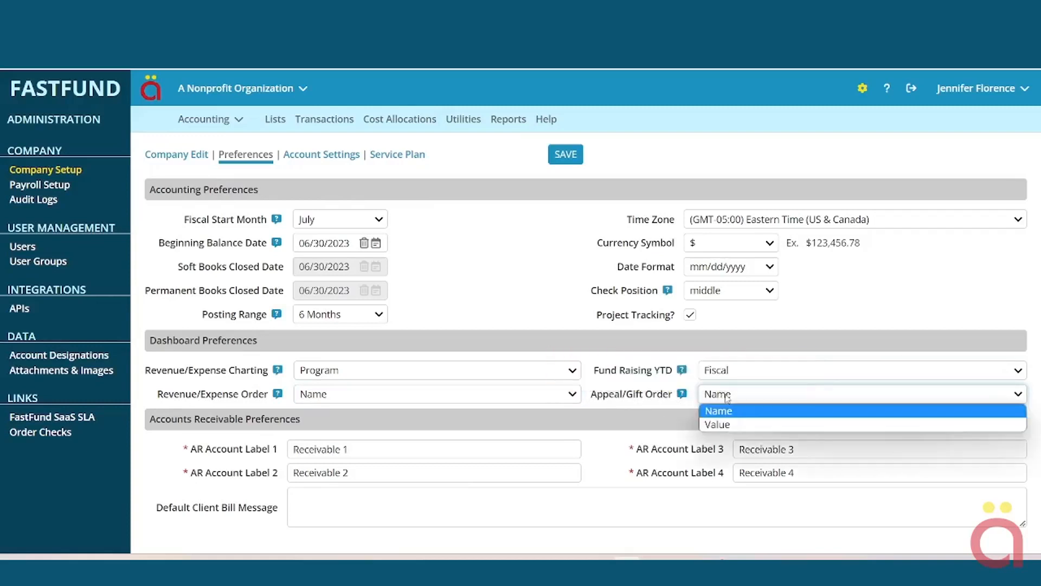
pyautogui.click(726, 411)
pyautogui.click(724, 399)
pyautogui.click(716, 426)
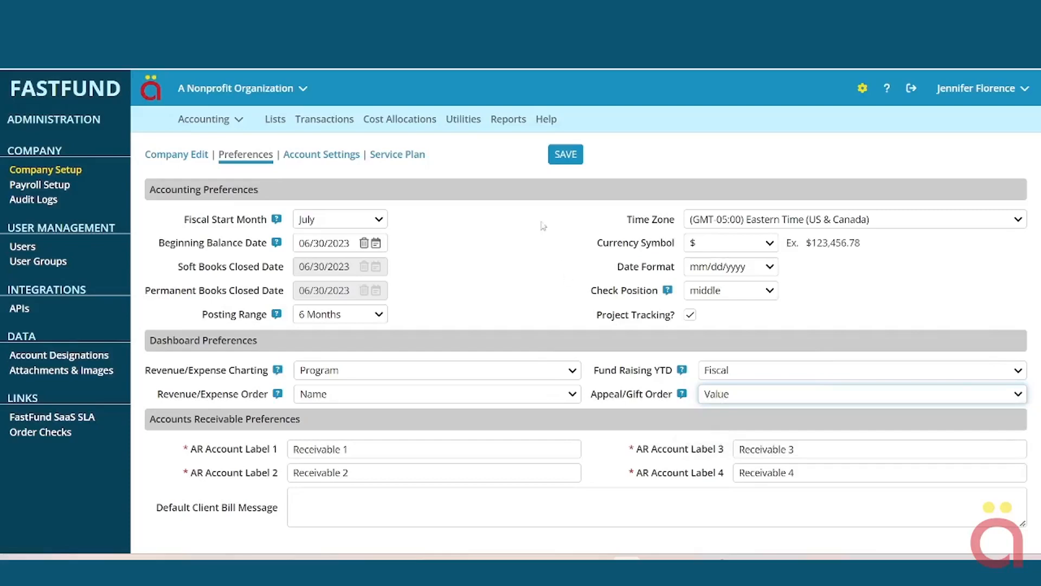
pyautogui.click(561, 155)
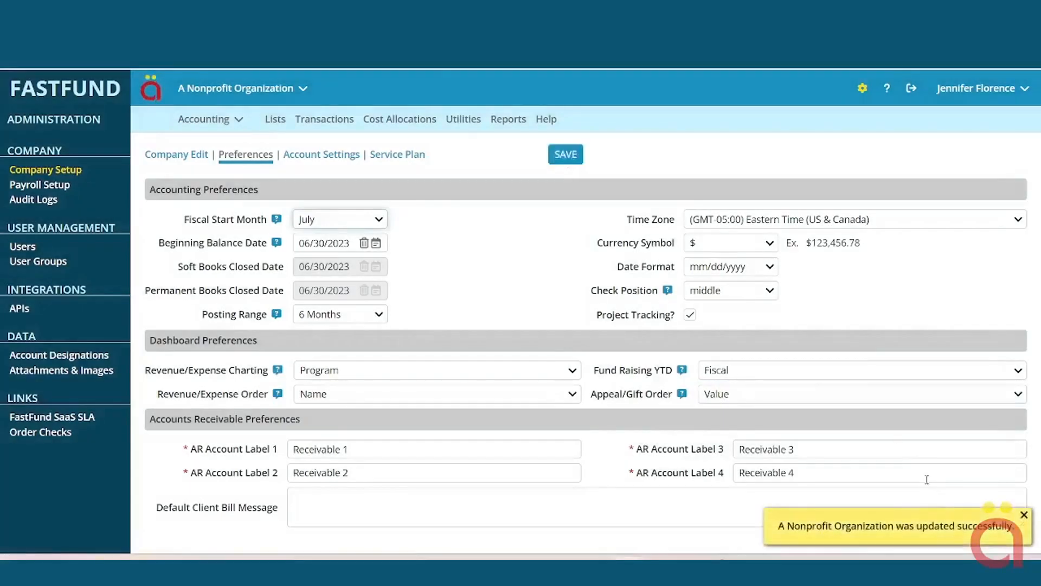
# - Rename AR account labels 1 and 2 to Program Service and Grants
pyautogui.click(1013, 513)
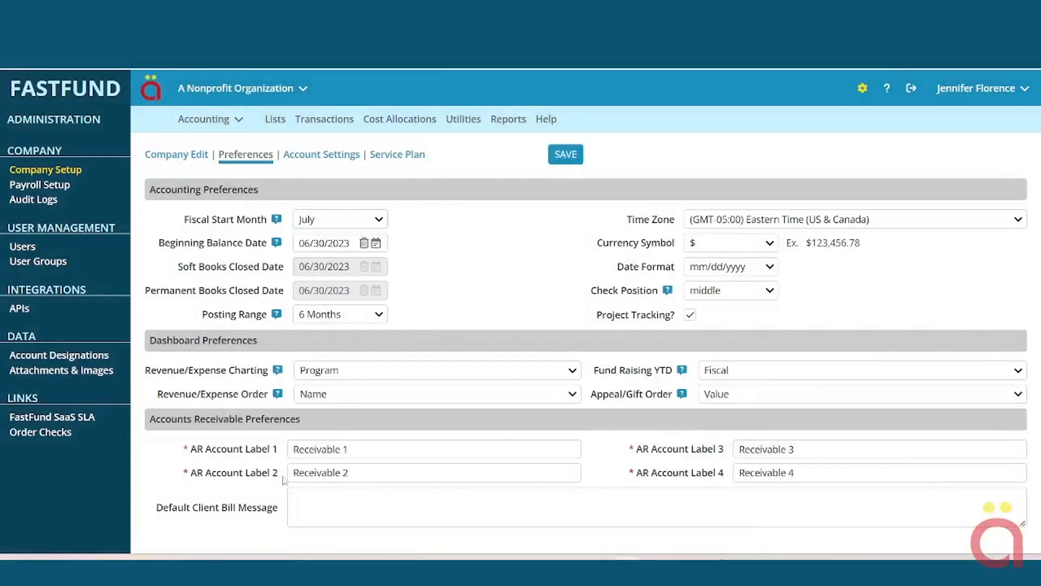
pyautogui.click(215, 453)
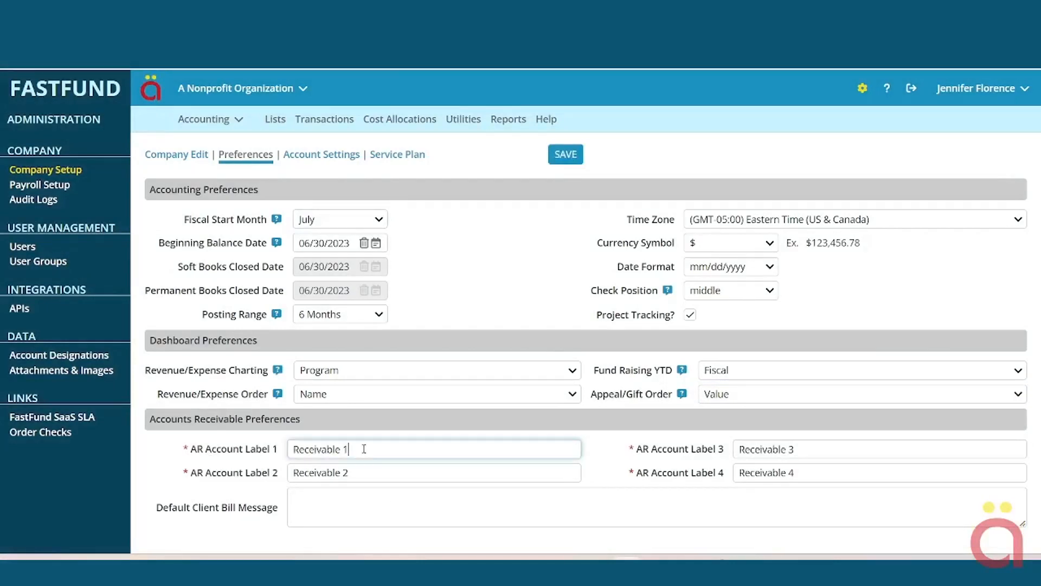
pyautogui.write('Program Sc')
pyautogui.click(214, 467)
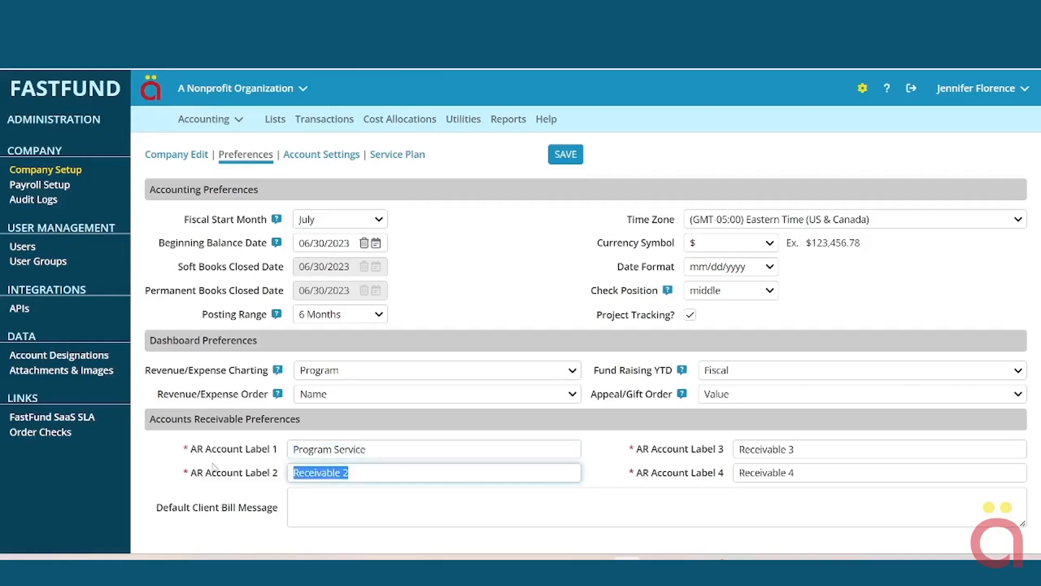
pyautogui.write('Grants')
# - Set the default client bill message to 'We appreciate your business' and save
pyautogui.click(319, 494)
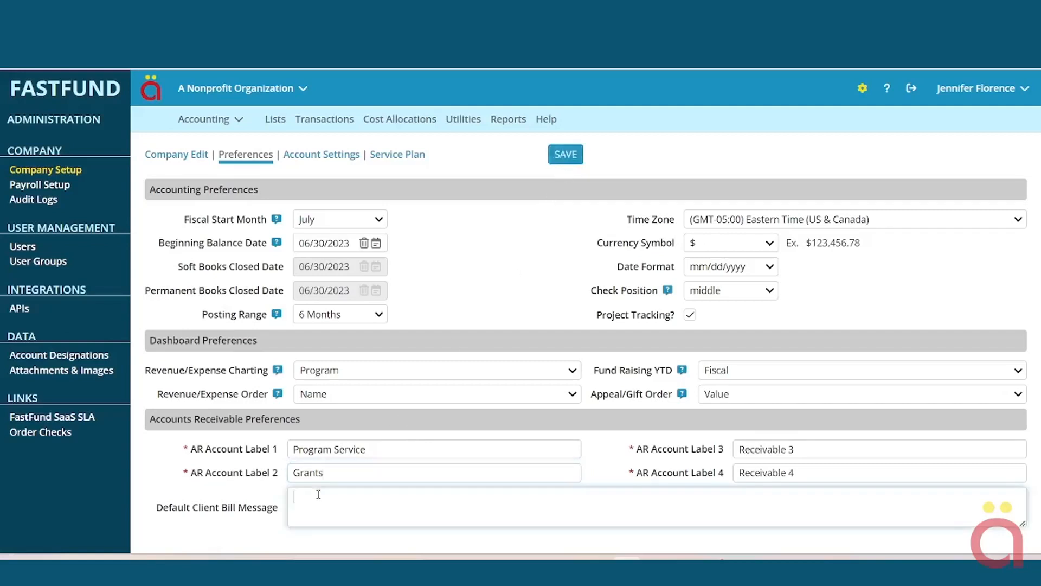
pyautogui.write('We appreciate your business')
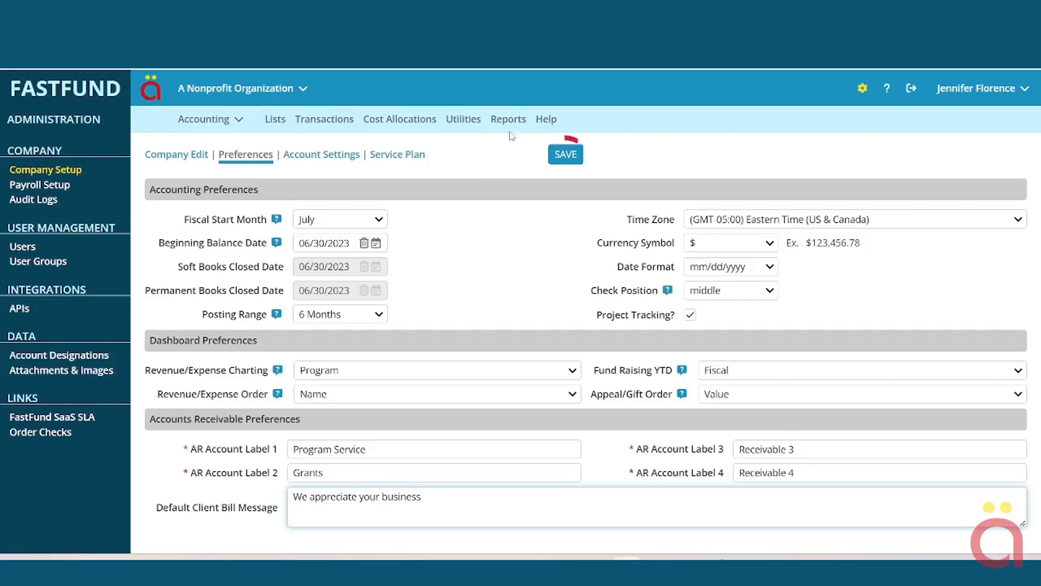
pyautogui.click(566, 154)
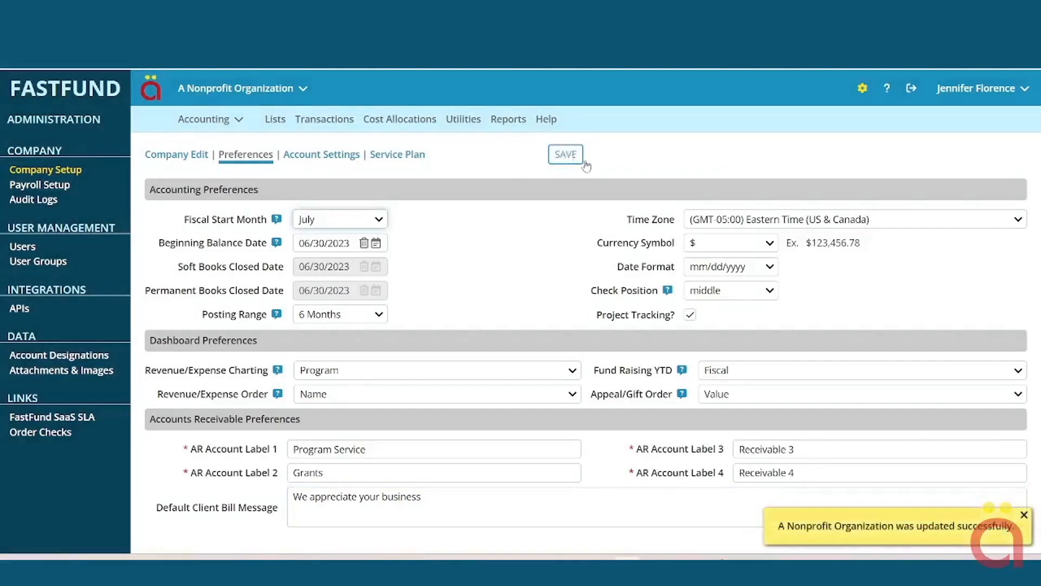
pyautogui.click(1023, 515)
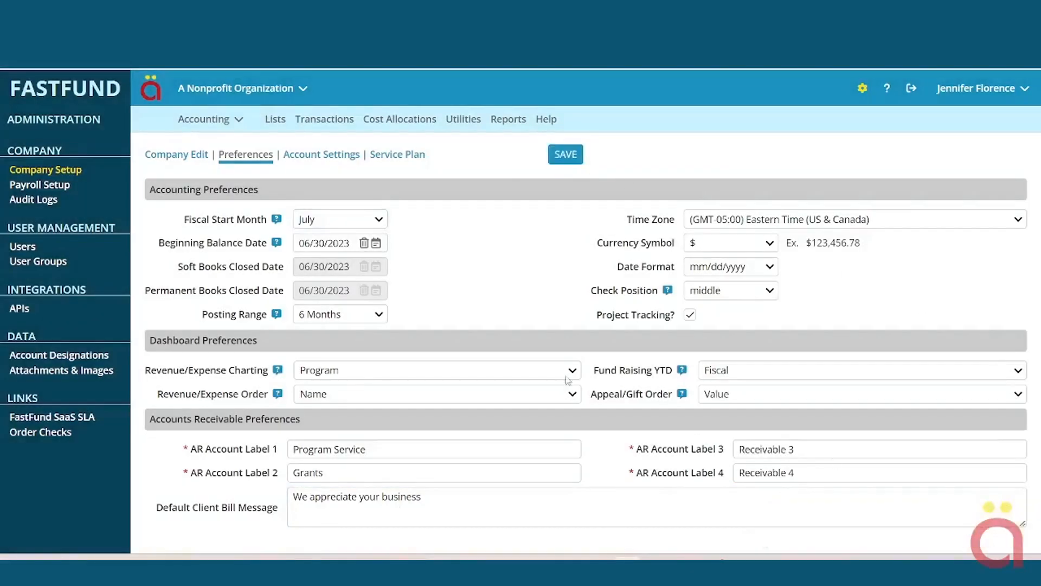